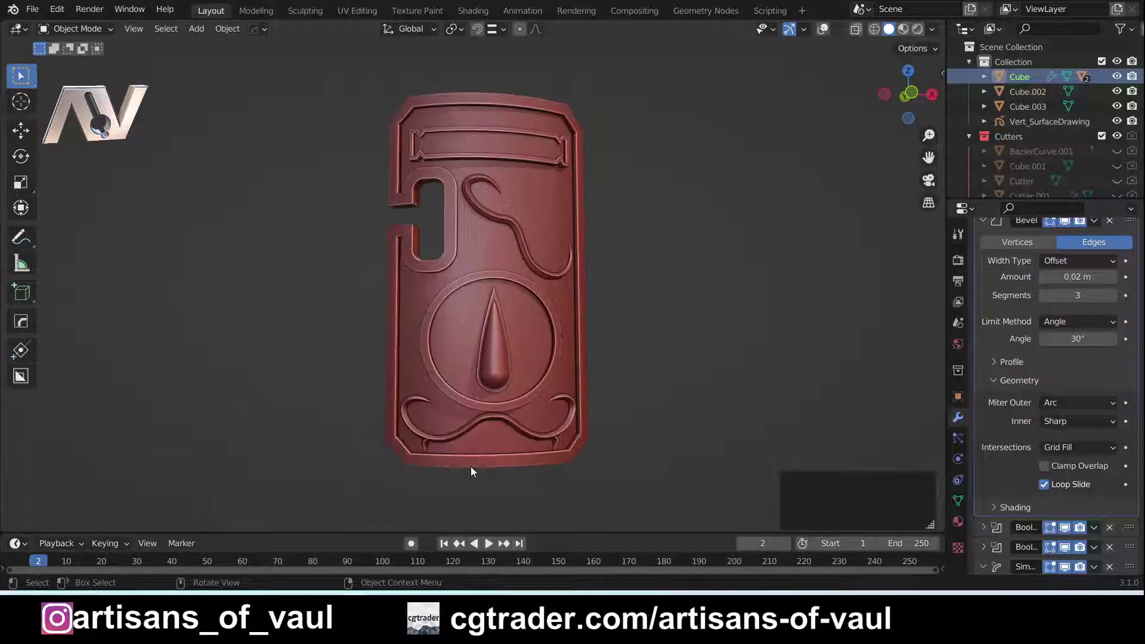
Examine the ornamental panel and the junction where the short curved branch meets the long curved strand
middle_click_drag(504, 449, 420, 383)
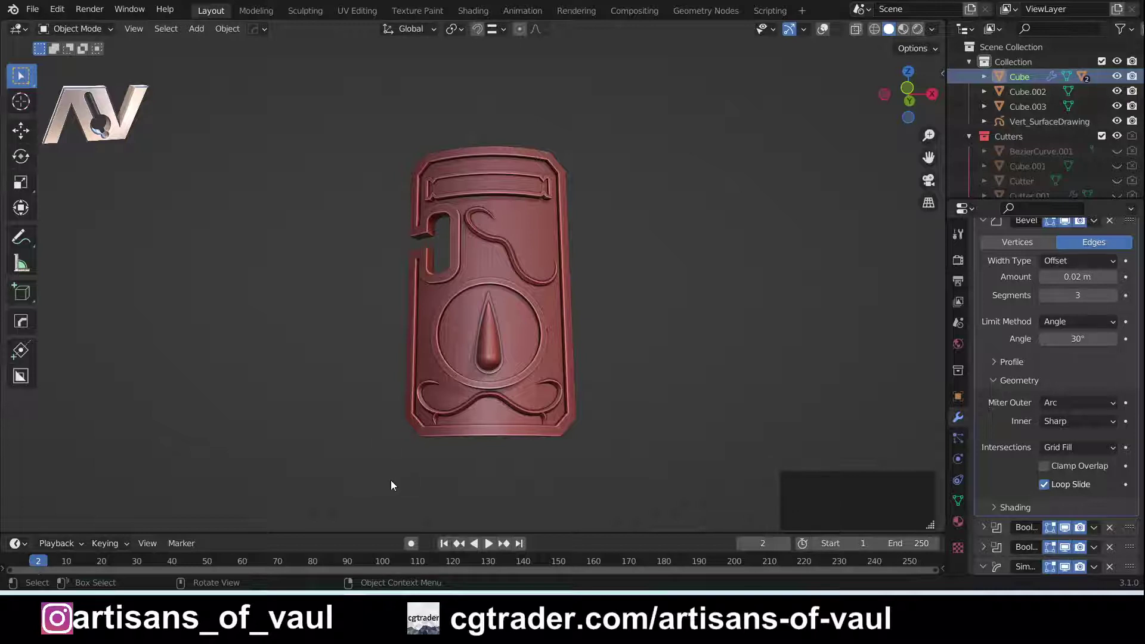
left_click(357, 456)
middle_click_drag(357, 456, 381, 439, "shift")
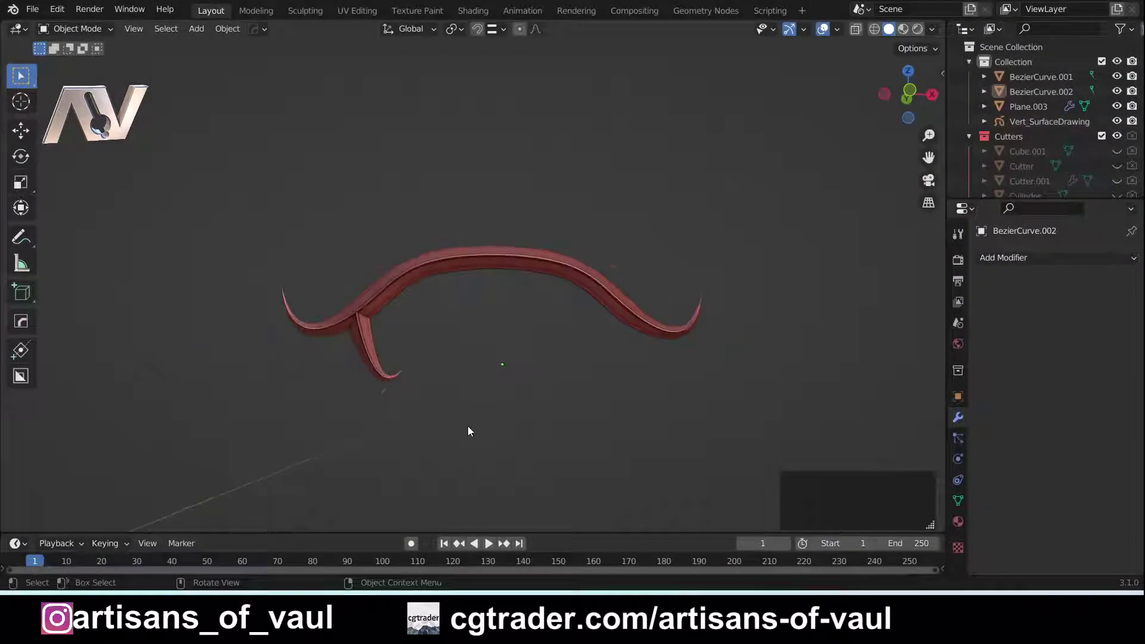
middle_click_drag(467, 427, 390, 469)
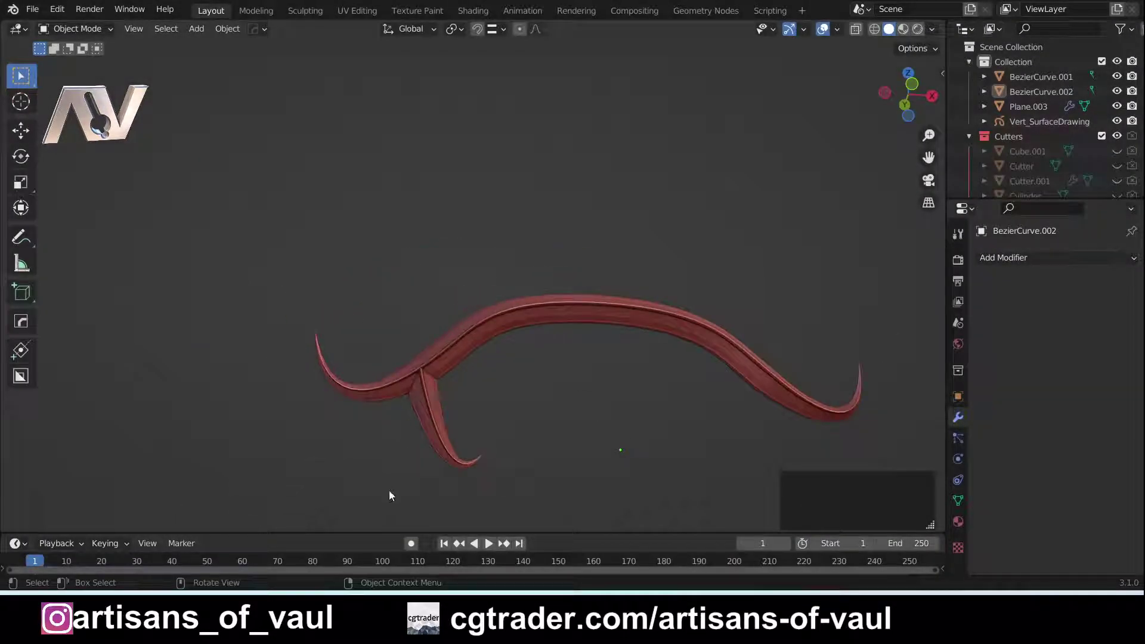
key("shift")
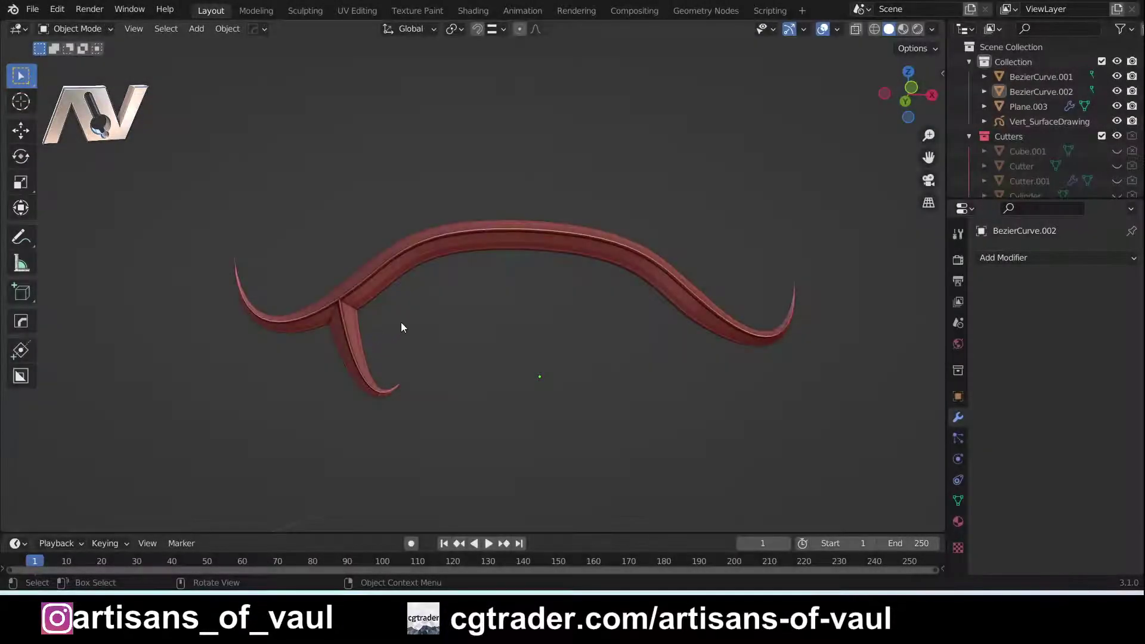
middle_click_drag(402, 327, 495, 309)
left_click(508, 361)
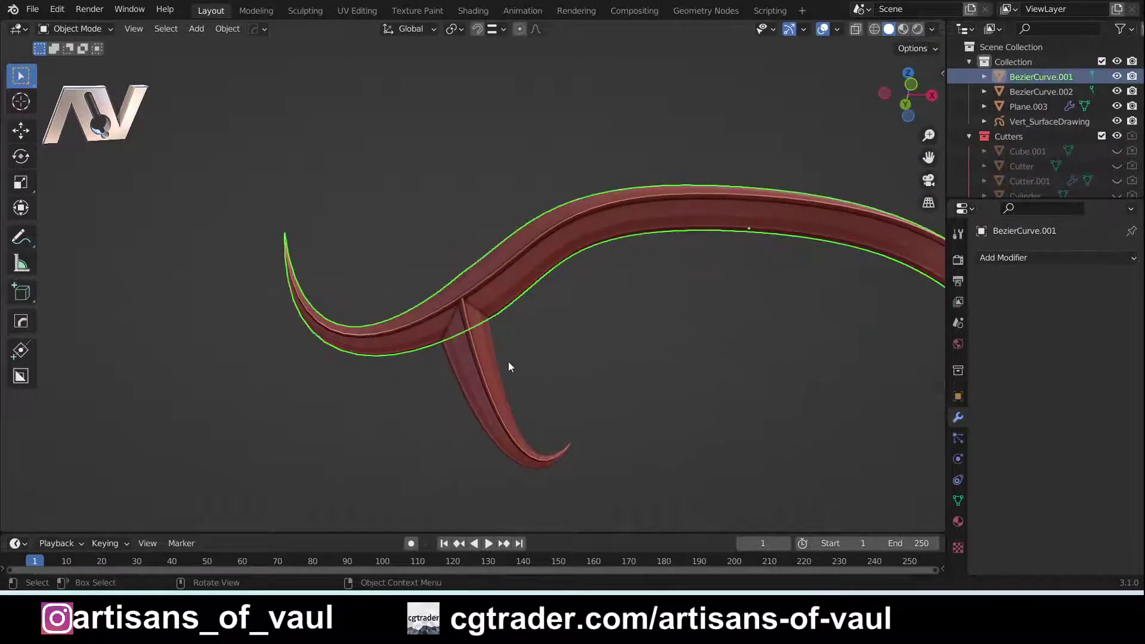
middle_click_drag(509, 361, 548, 299)
left_click(548, 300)
scroll(548, 299, "up", 4)
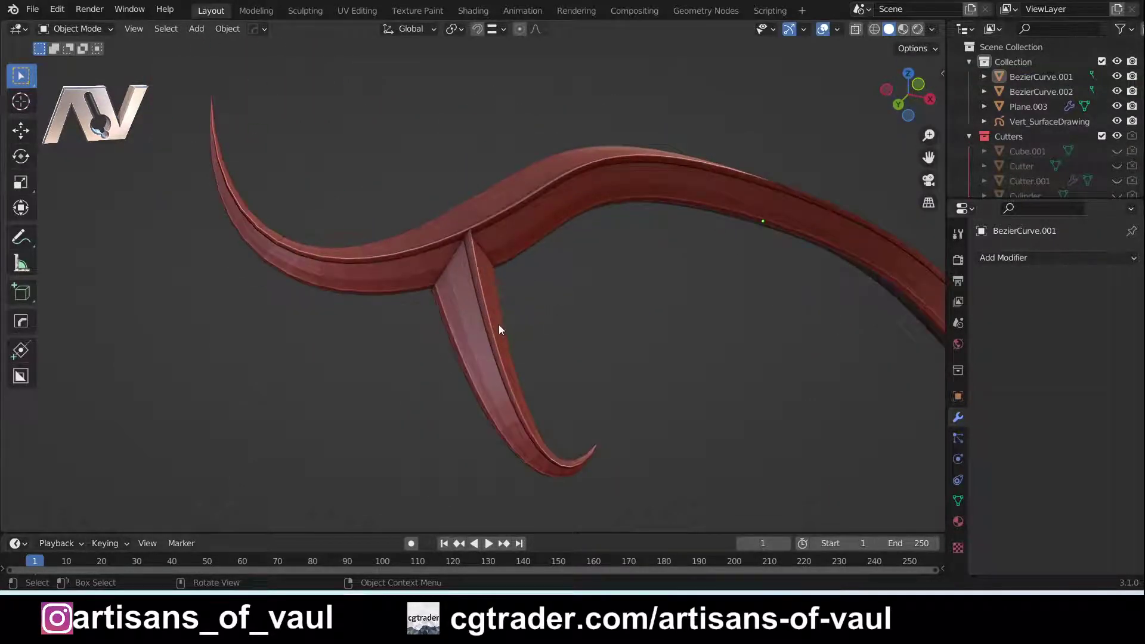
Boolean-union the short branch into the long curved strand using the Fast solver, and hide the separate branch object
left_click(473, 308)
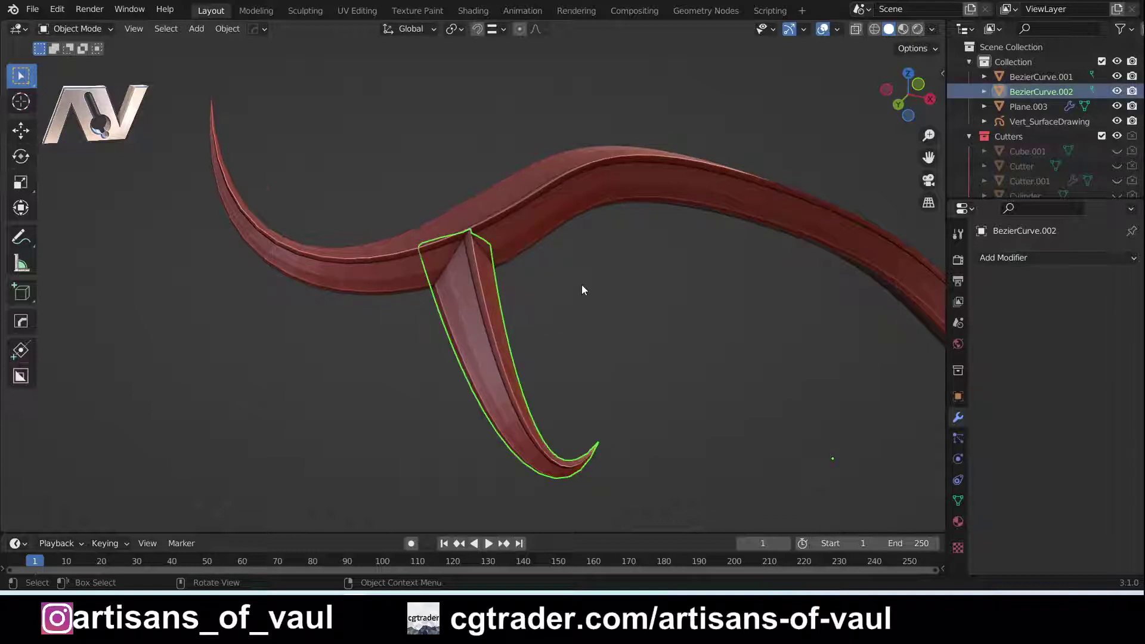
scroll(581, 288, "up", 2)
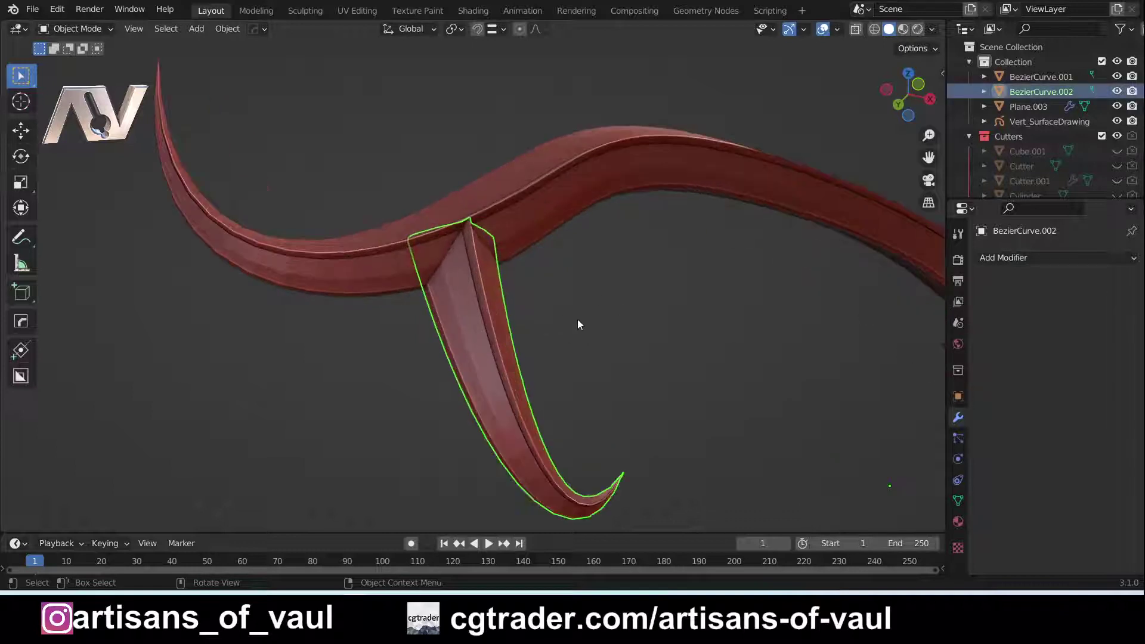
left_click(534, 198, "shift")
key("ctrl+KP_Add")
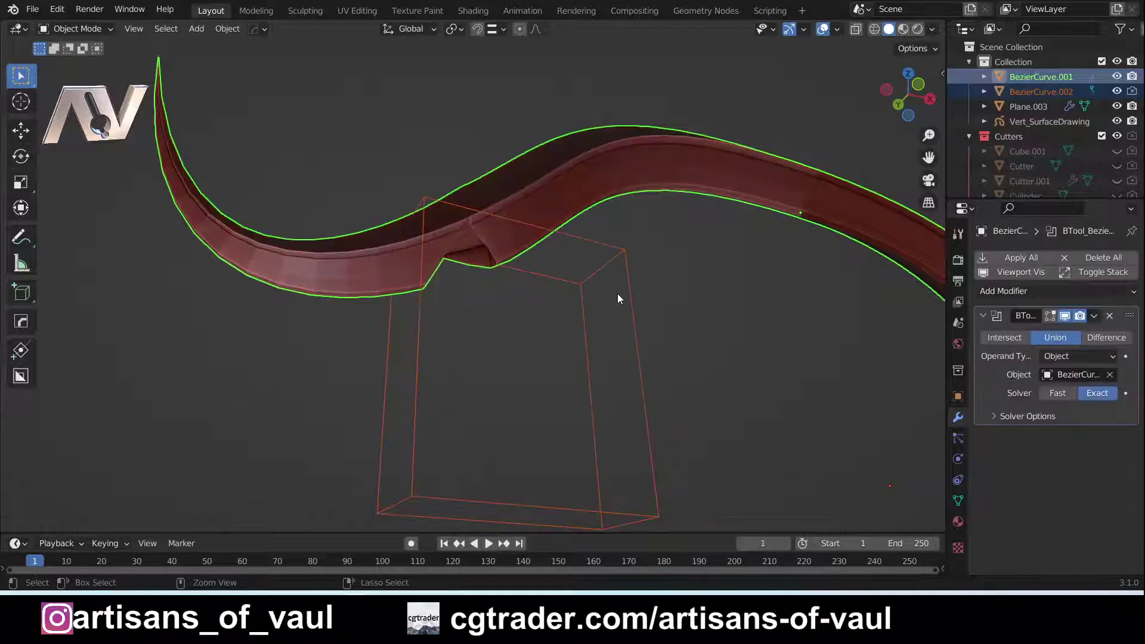
left_click(1064, 393)
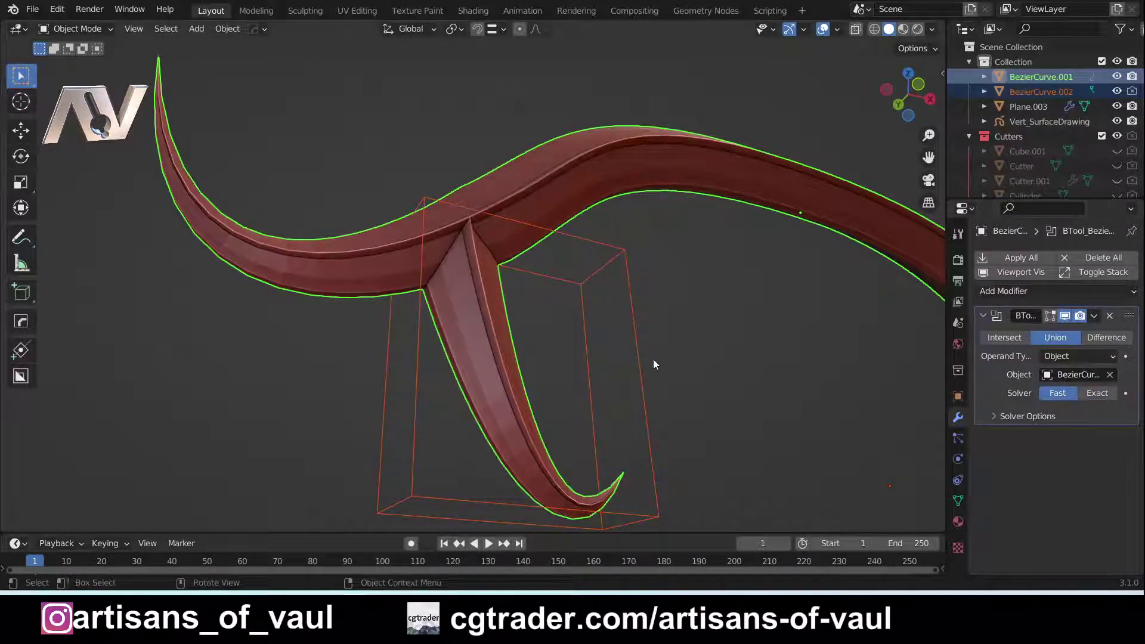
left_click(384, 412)
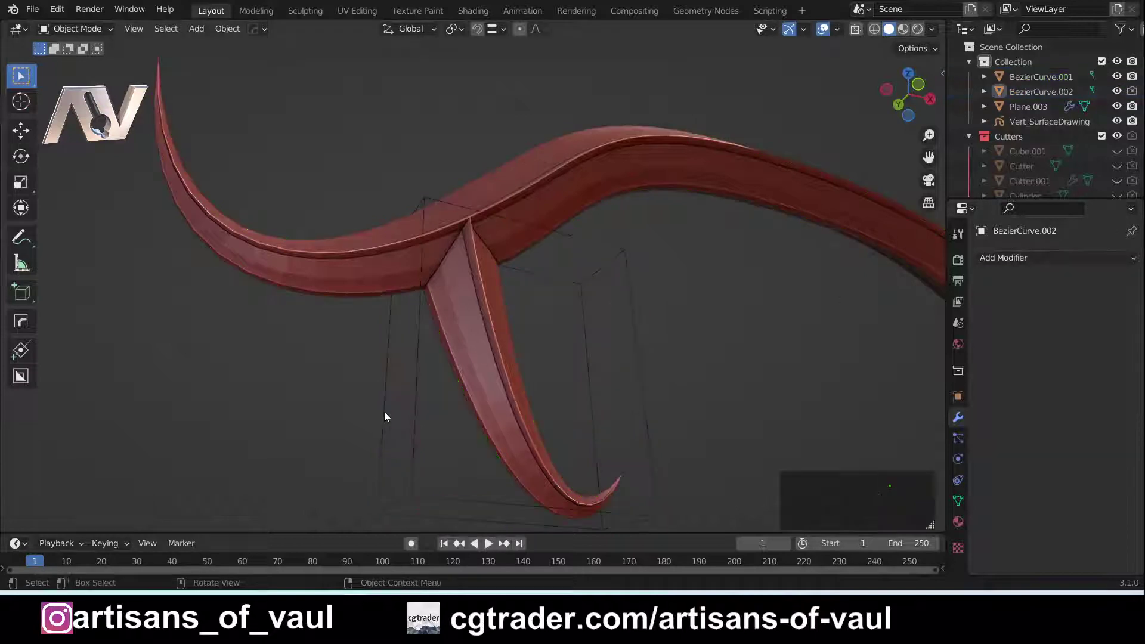
key("h")
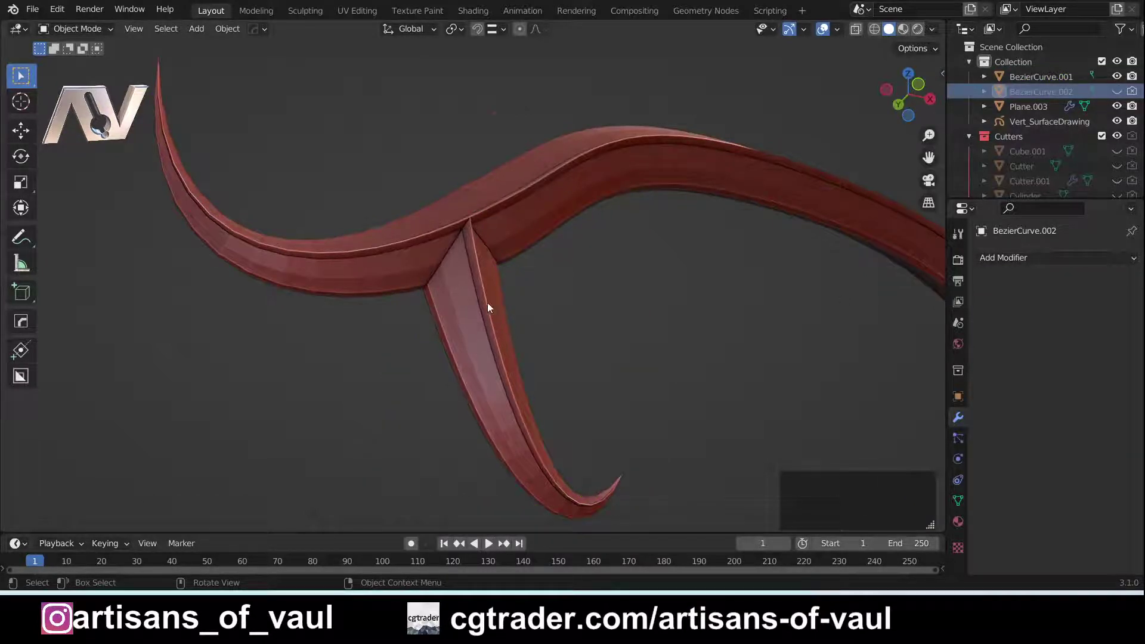
Open the merged long strand in Edit Mode at the branch junction
middle_click_drag(488, 308, 447, 357)
left_click(453, 307)
key("Tab")
scroll(473, 316, "up", 4)
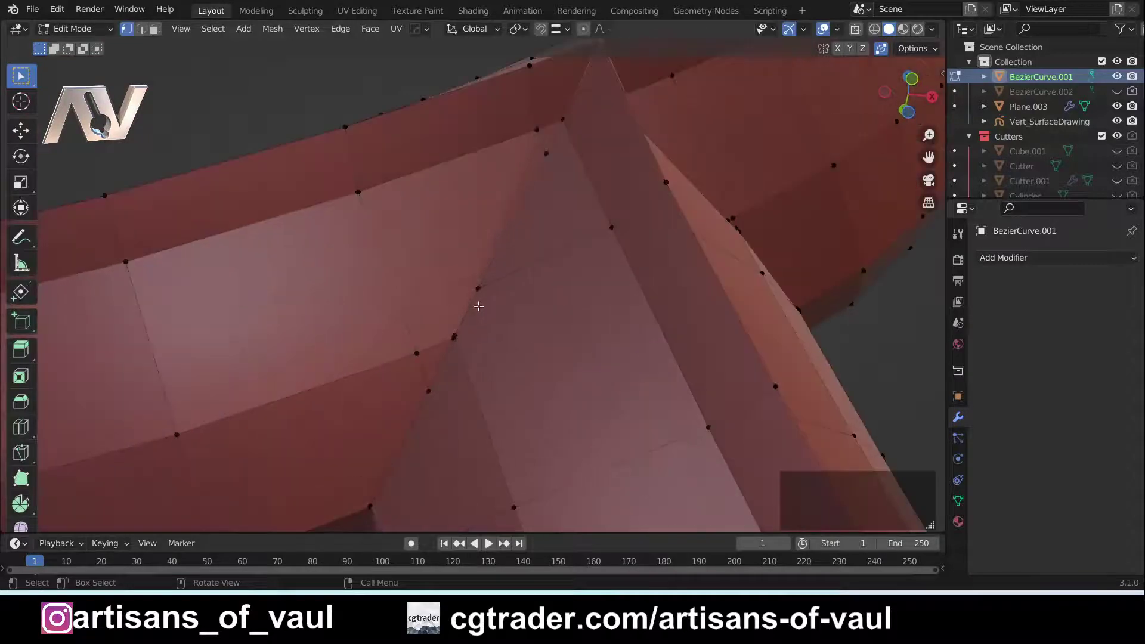
Examine the closely spaced vertices along the intersection between the branch and the long strand
scroll(479, 306, "up", 5)
middle_click_drag(479, 306, 488, 266, "shift")
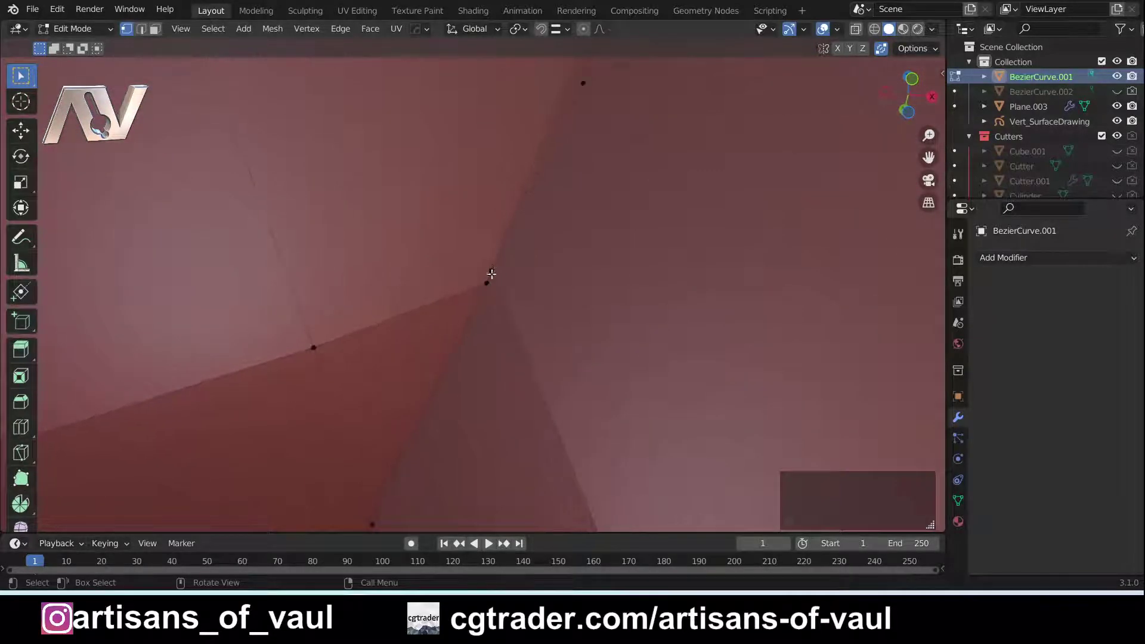
scroll(493, 276, "down", 5)
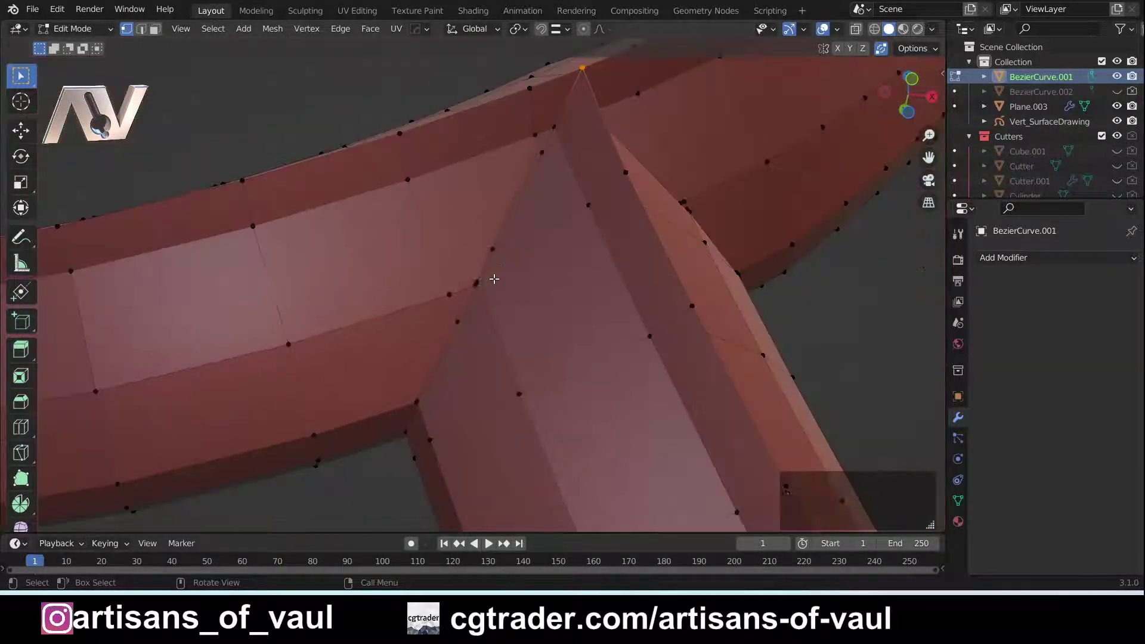
middle_click_drag(494, 279, 817, 260, "shift")
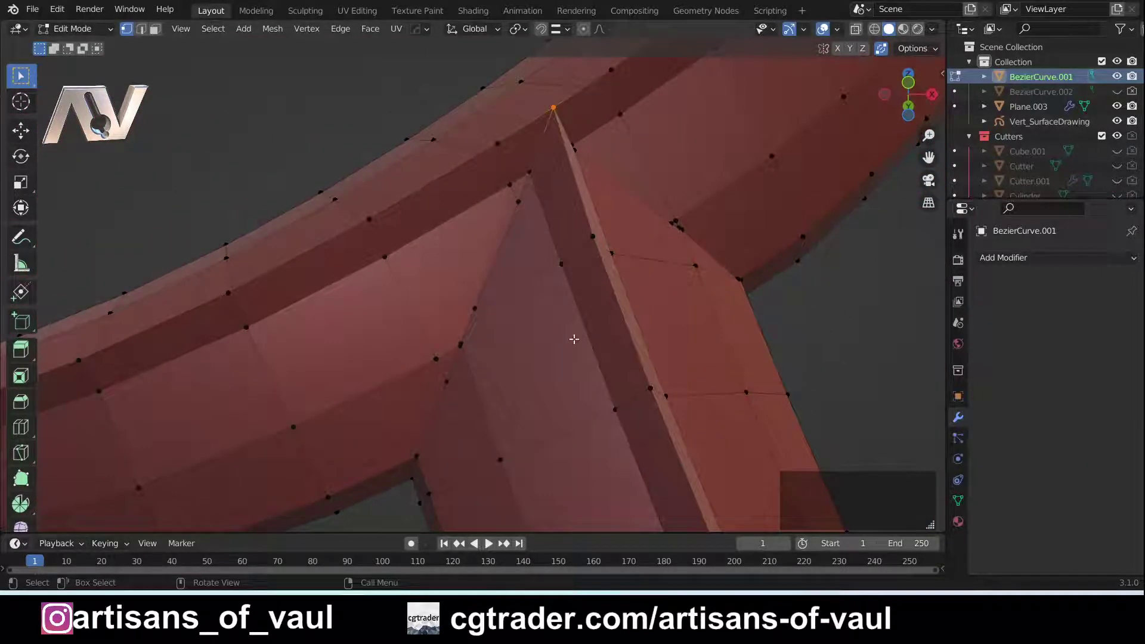
middle_click_drag(554, 346, 462, 325, "shift")
middle_click_drag(397, 449, 465, 356, "shift")
scroll(409, 388, "up", 4)
scroll(491, 313, "down", 5)
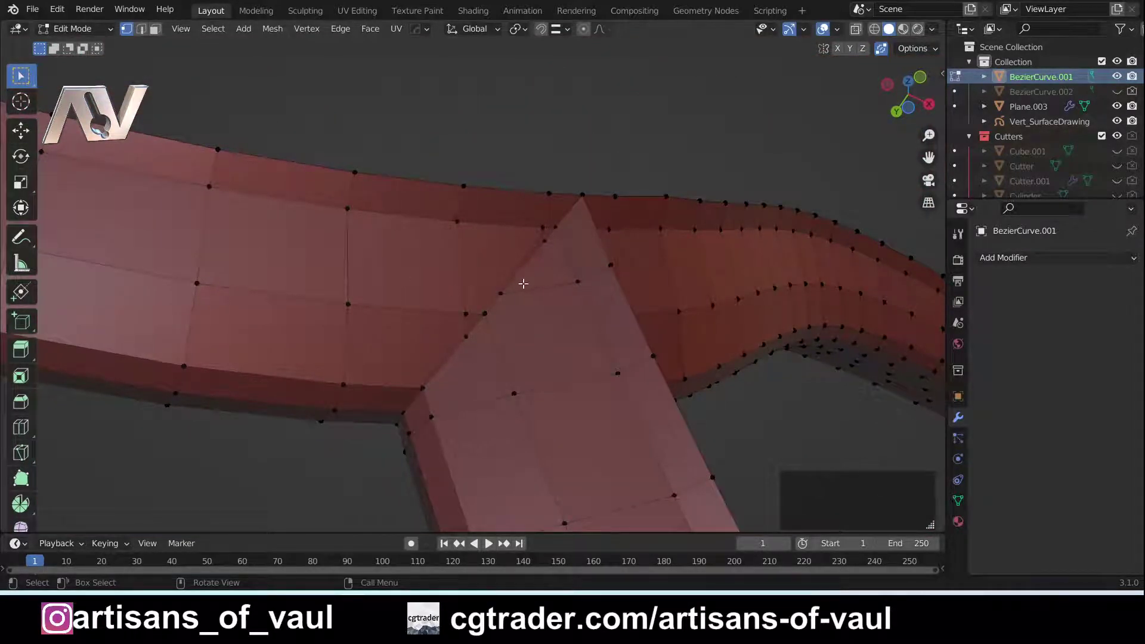
Try to slide a junction vertex fully along the intersection edge onto its neighbouring vertex, and undo the slide
left_click(500, 292)
scroll(536, 292, "up", 3)
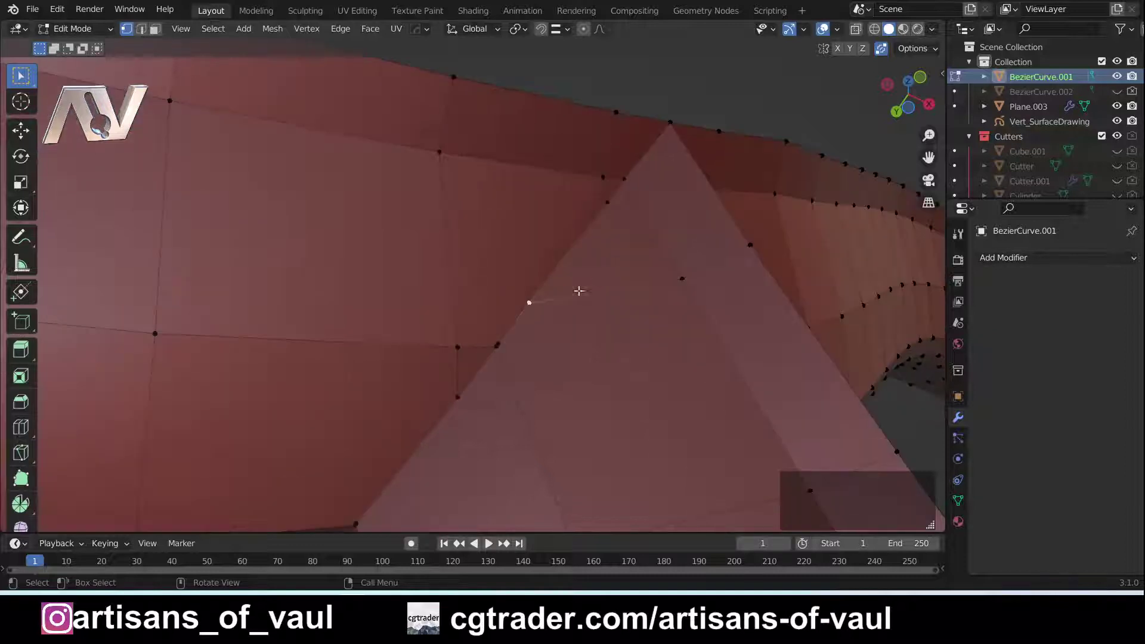
key("shift+v")
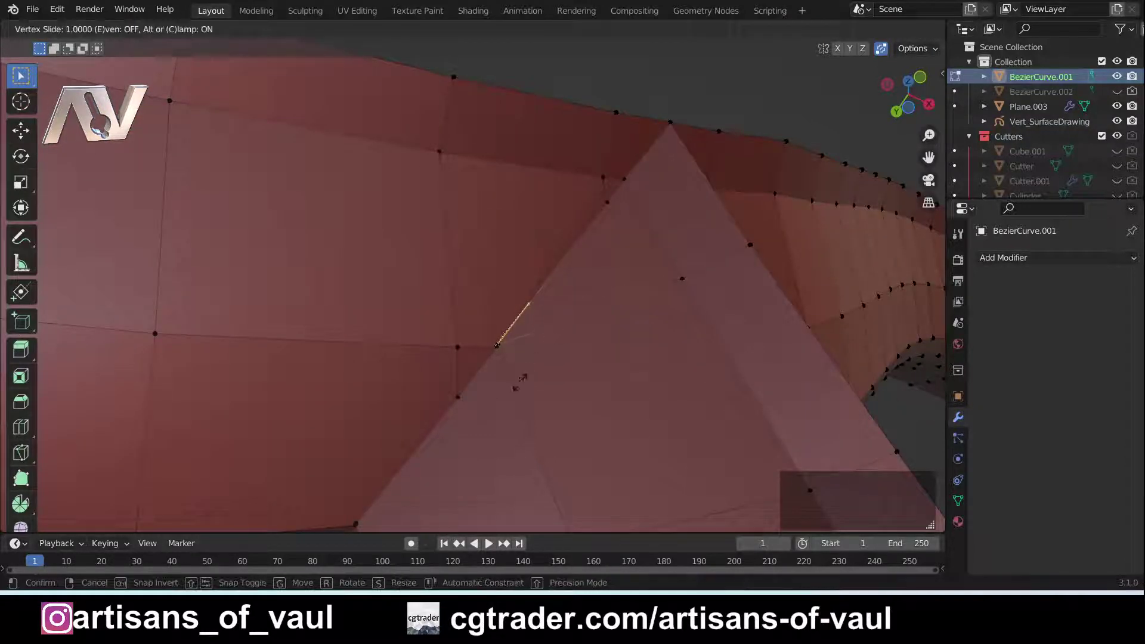
left_click(514, 385)
key("g")
key("g")
left_click(595, 339)
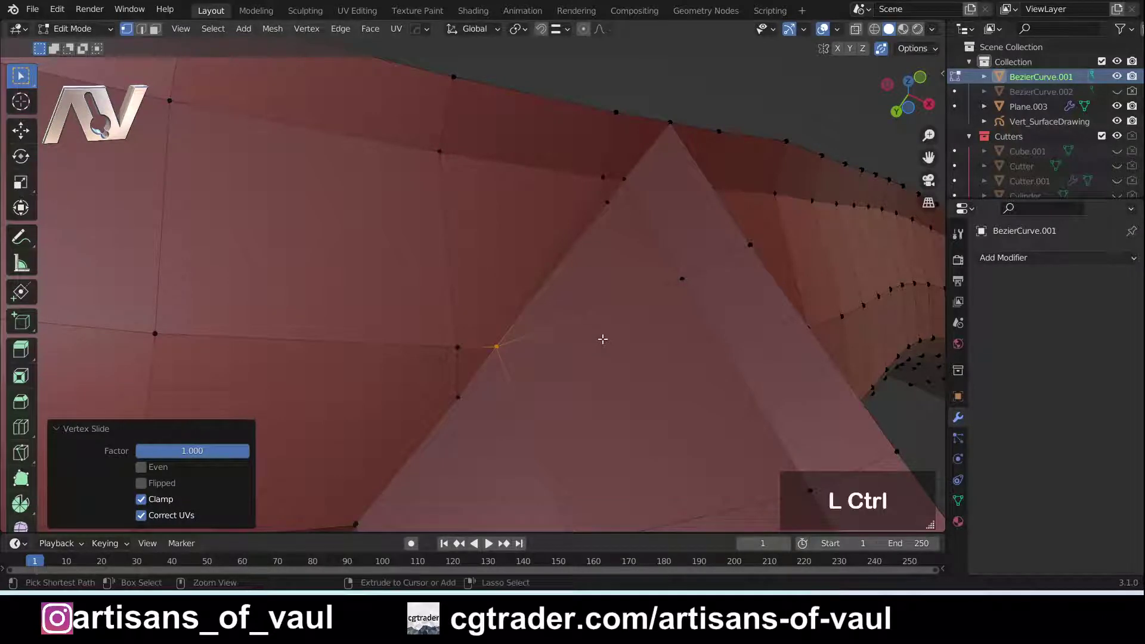
key("ctrl+z")
Switch to edge selection and select the edge loop around the branch junction with MESHmachine's LSelect
scroll(602, 339, "down", 3)
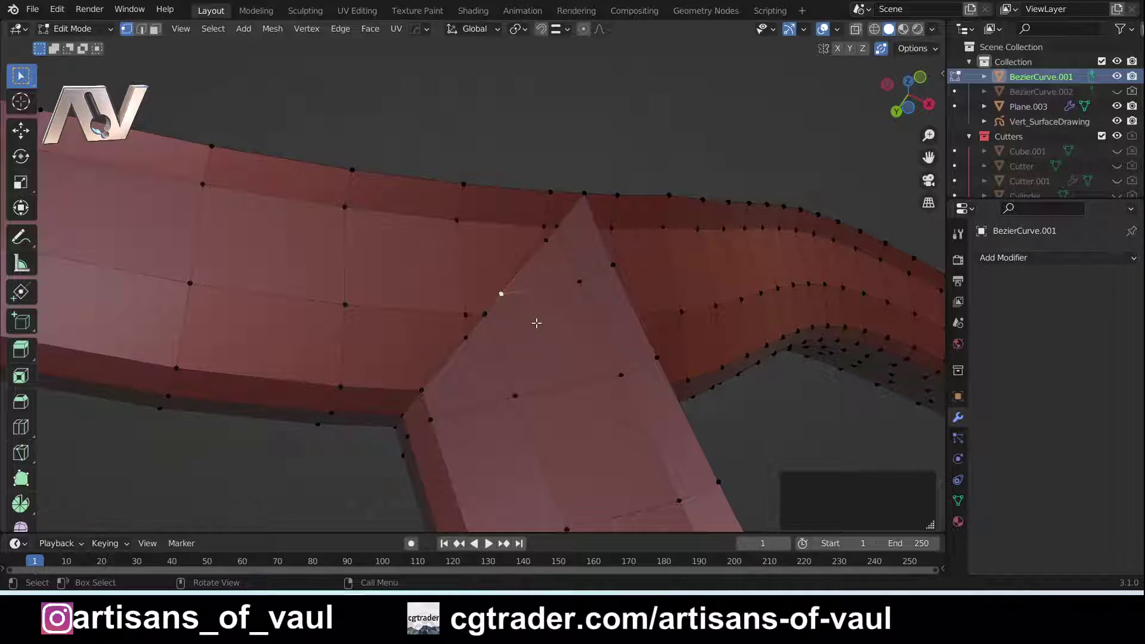
middle_click_drag(536, 322, 687, 323)
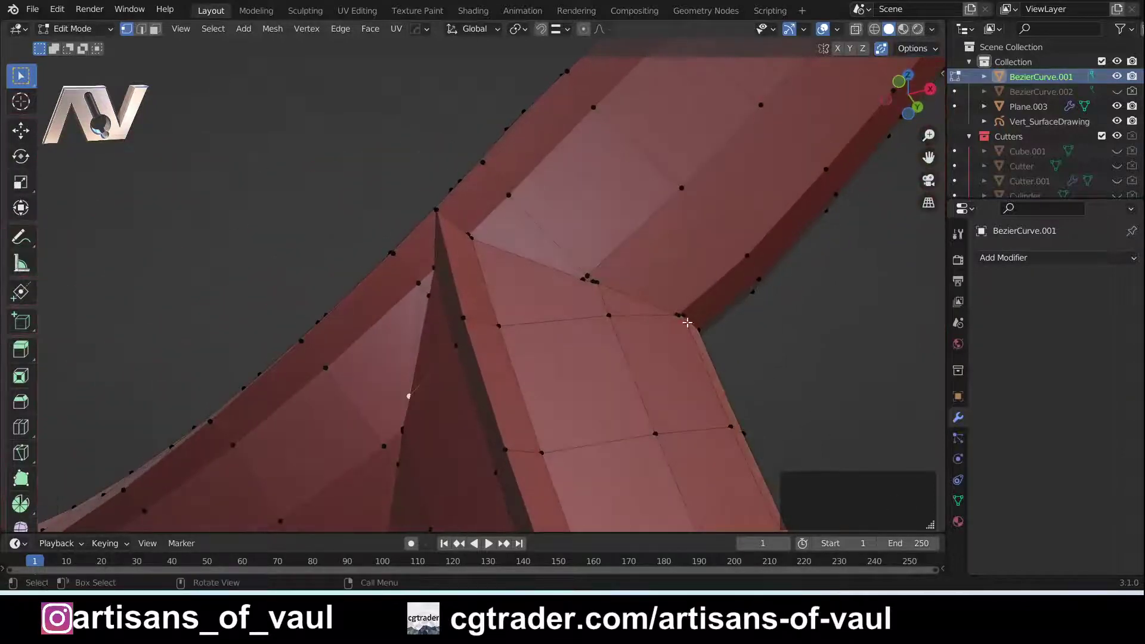
key("Tab")
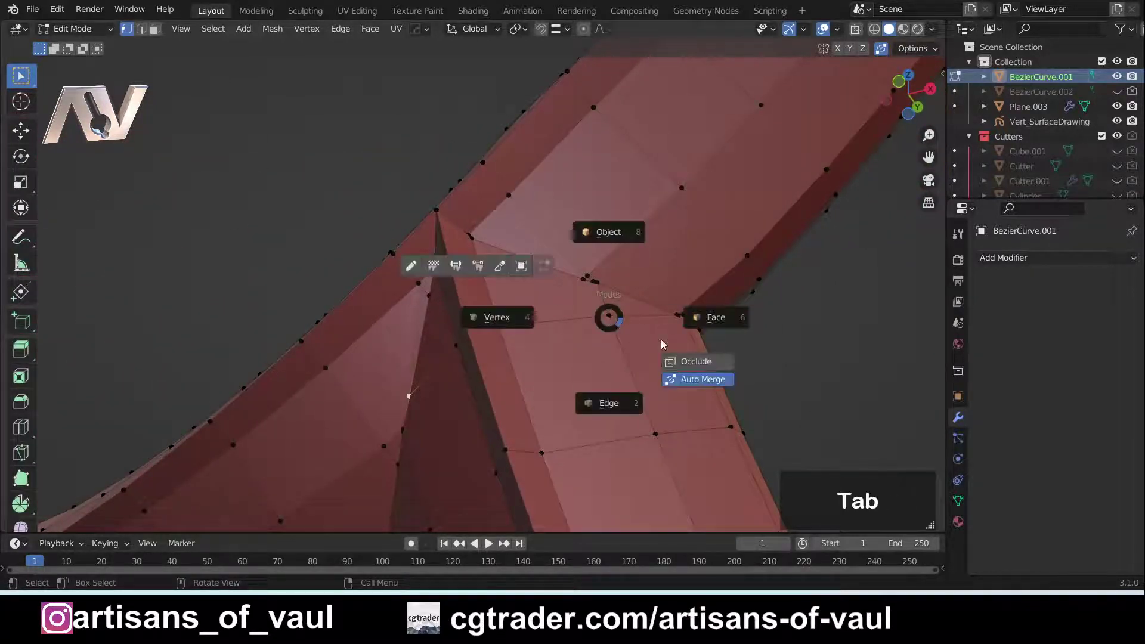
left_click(600, 364)
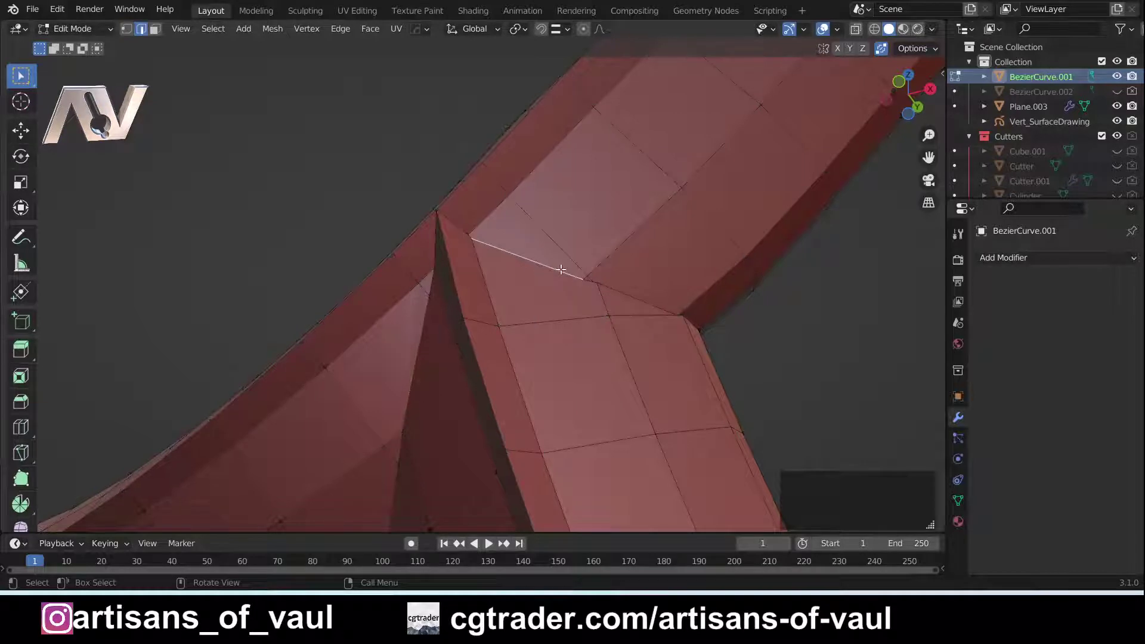
key("y")
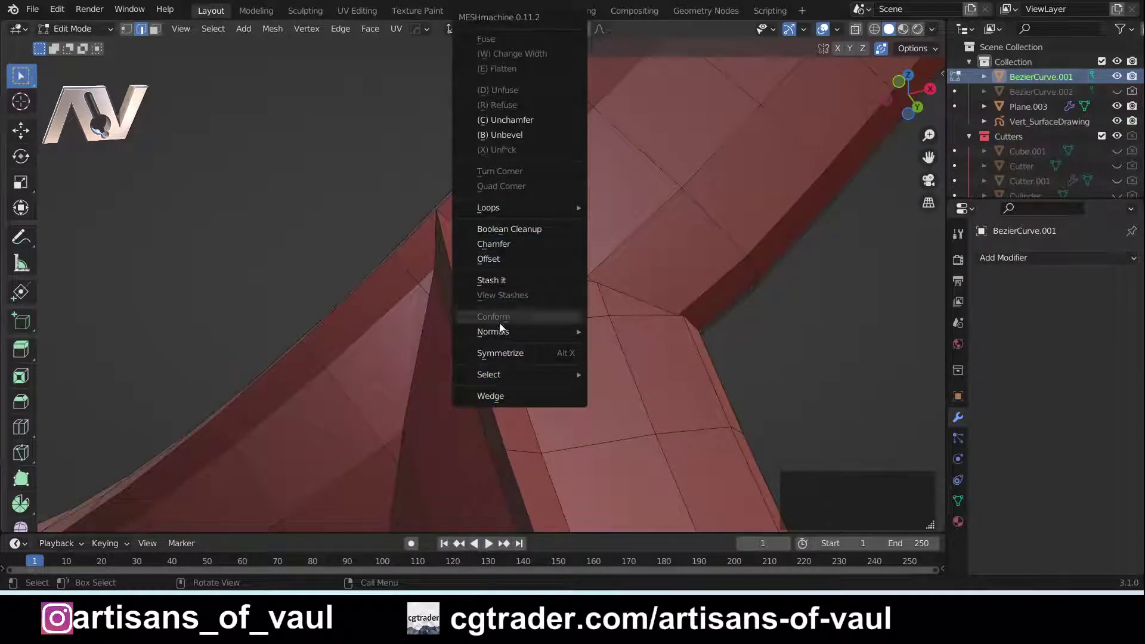
mouse_move(496, 376)
left_click(616, 373)
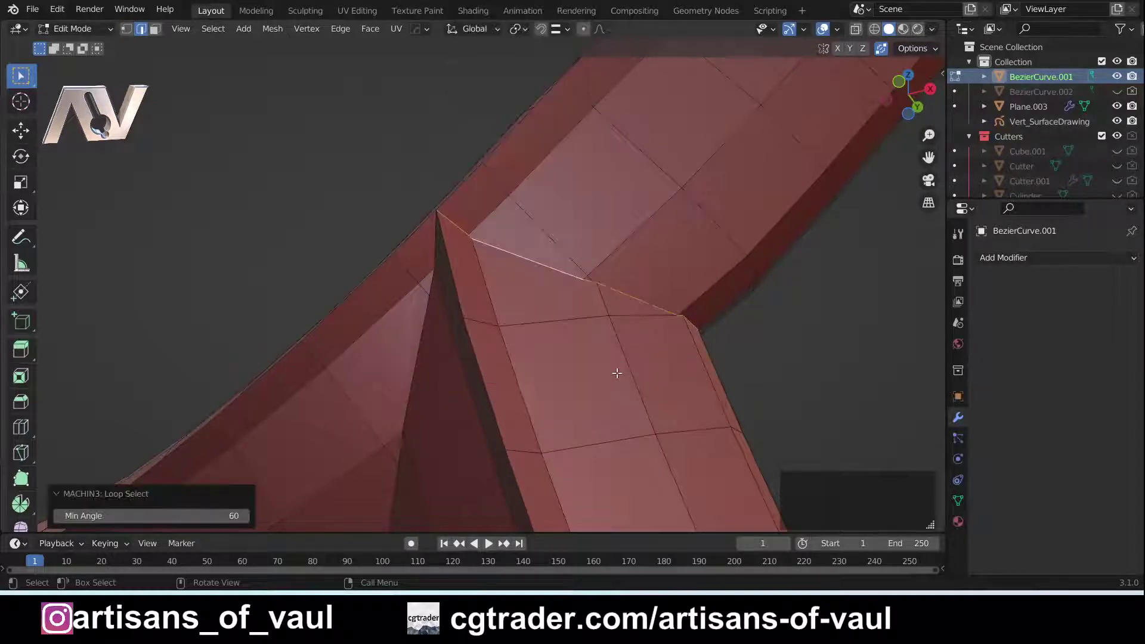
Try to select the junction's edge loop with the regular loop selection on two of its edges
mouse_move(614, 276)
middle_mouse_down()
mouse_move(685, 298)
mouse_move(480, 324)
mouse_move(598, 312)
mouse_move(690, 324)
mouse_move(618, 285)
middle_mouse_up()
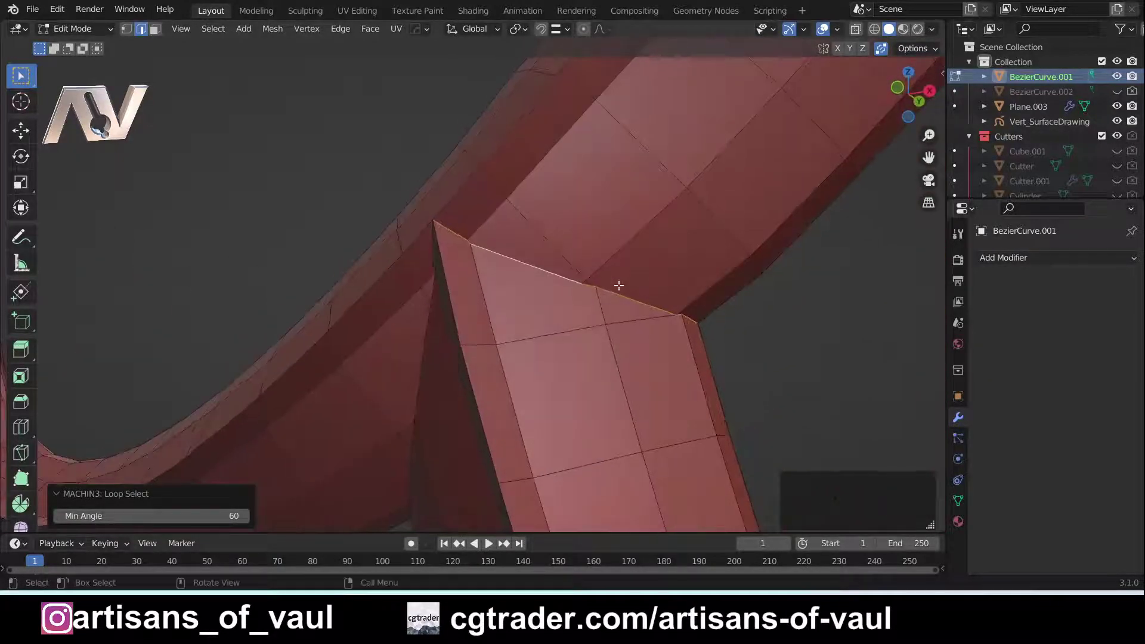
left_click(511, 268)
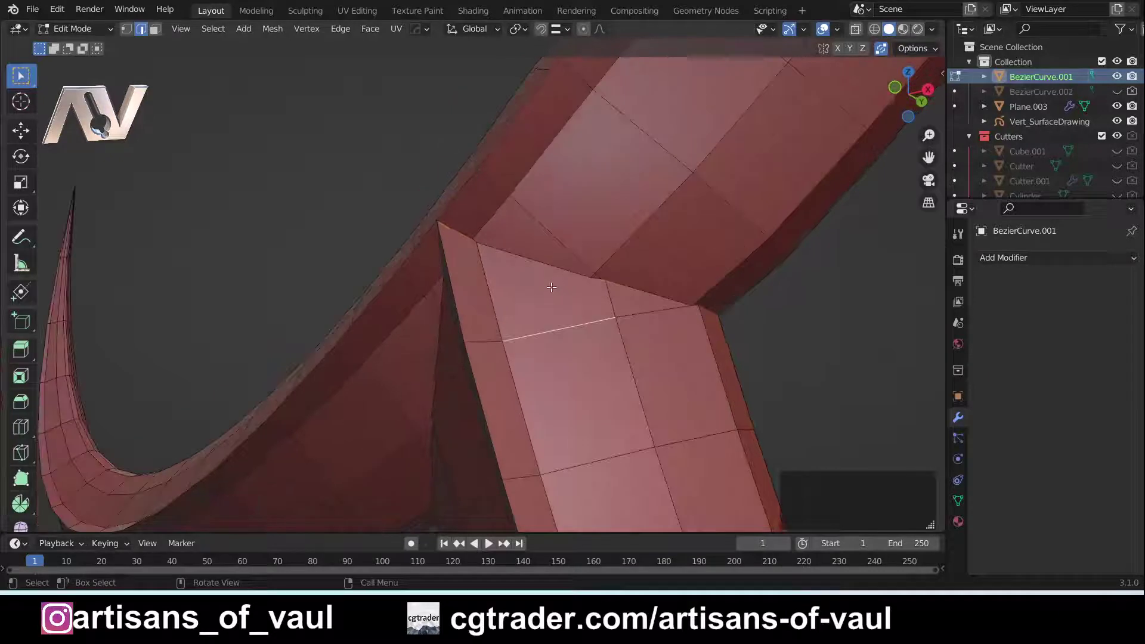
left_click(562, 266, "alt")
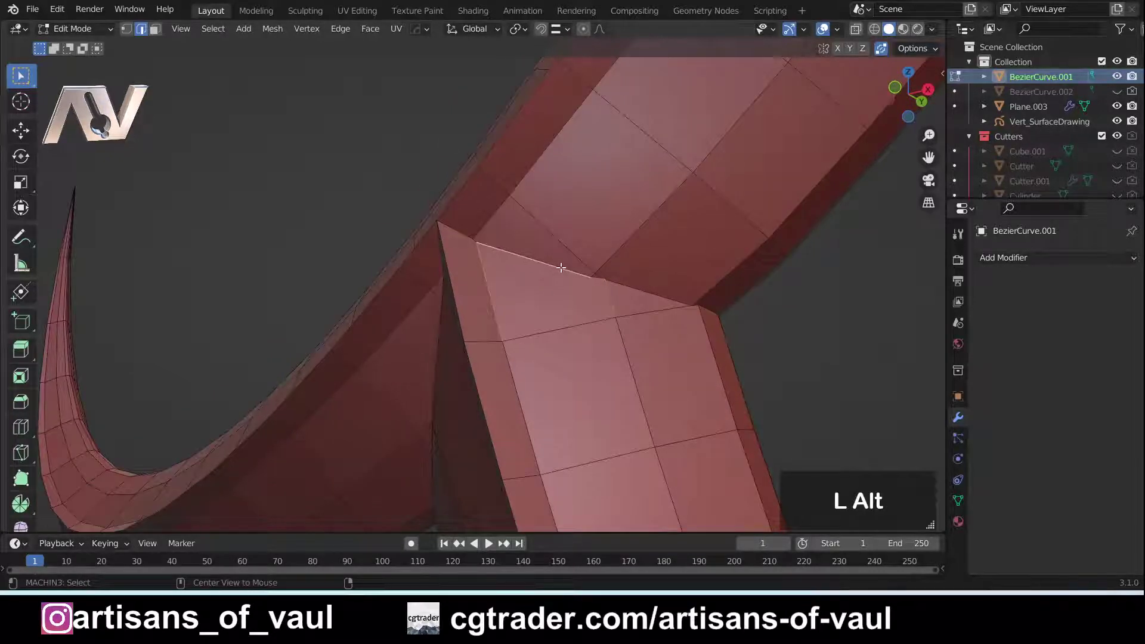
left_click(630, 280, "alt")
Reselect the complete edge loop around the branch junction from a single edge with LSelect
scroll(543, 269, "up", 2)
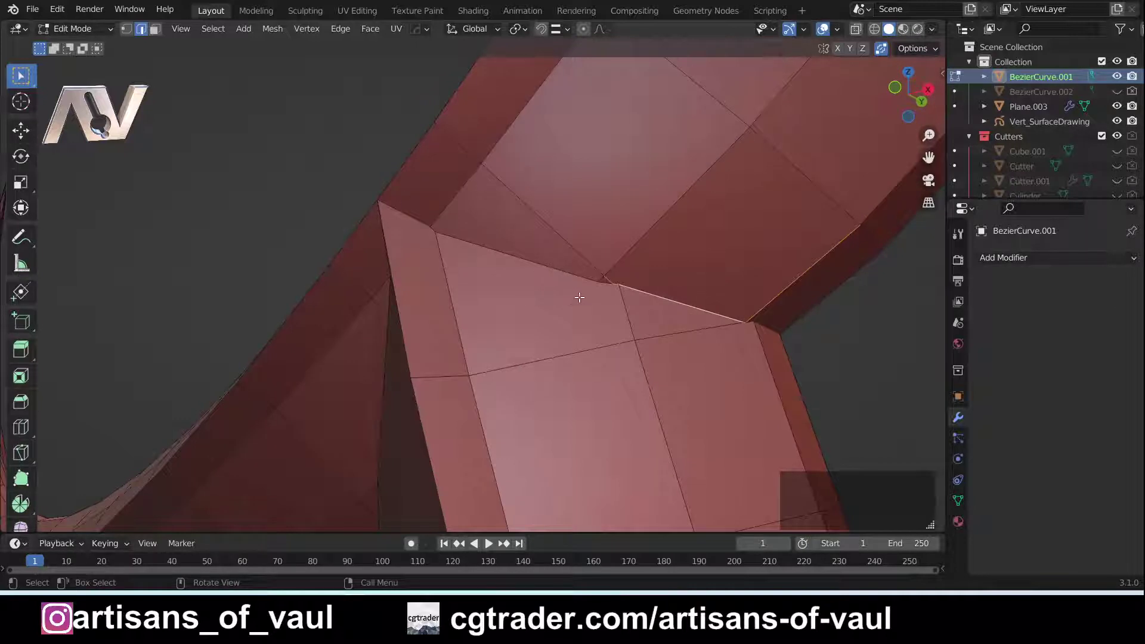
left_click(559, 268)
key("y")
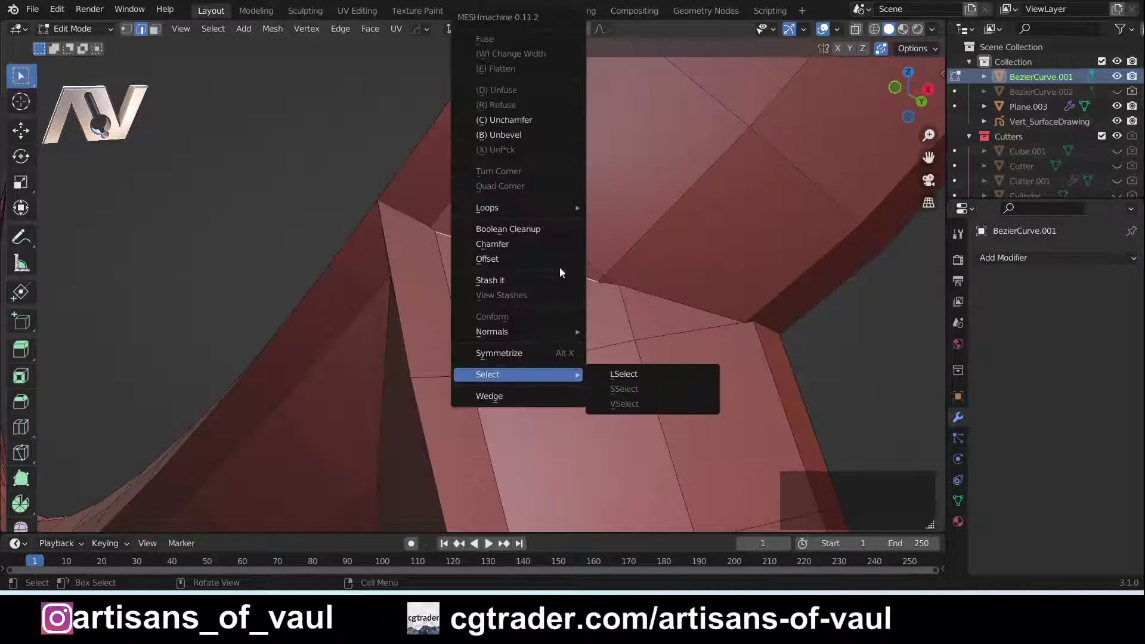
left_click(653, 373)
middle_click_drag(606, 335, 575, 286)
scroll(587, 302, "up", 3)
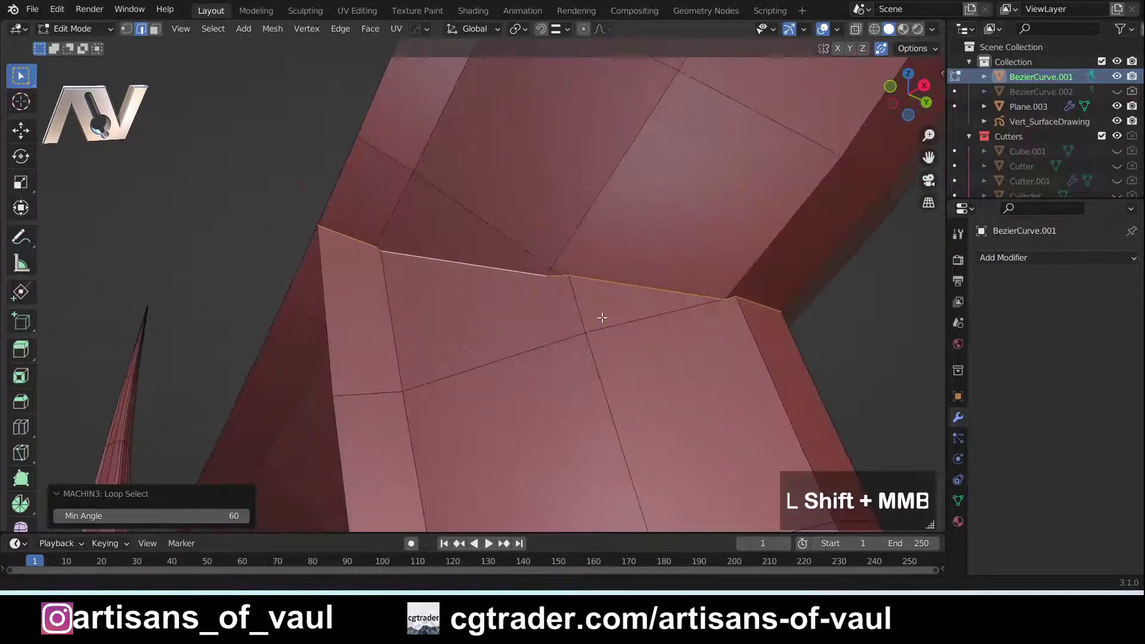
Run MESHmachine's Boolean Cleanup on the selected junction loop using side A with a threshold of about 0.48
scroll(577, 321, "down", 3)
scroll(536, 315, "up", 3)
key("y")
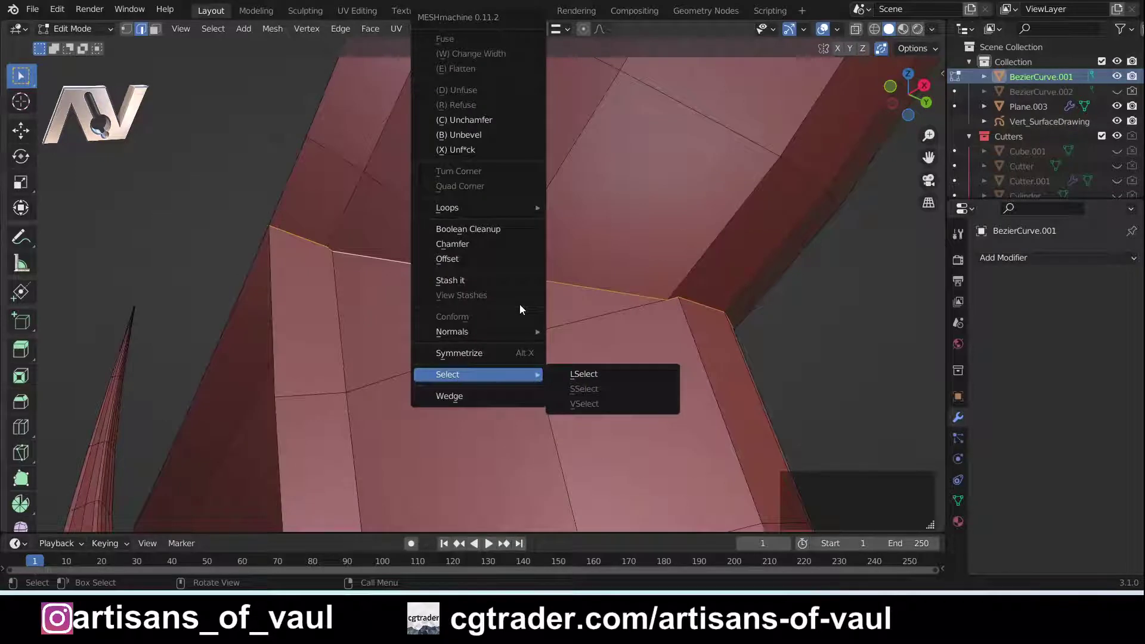
left_click(504, 235)
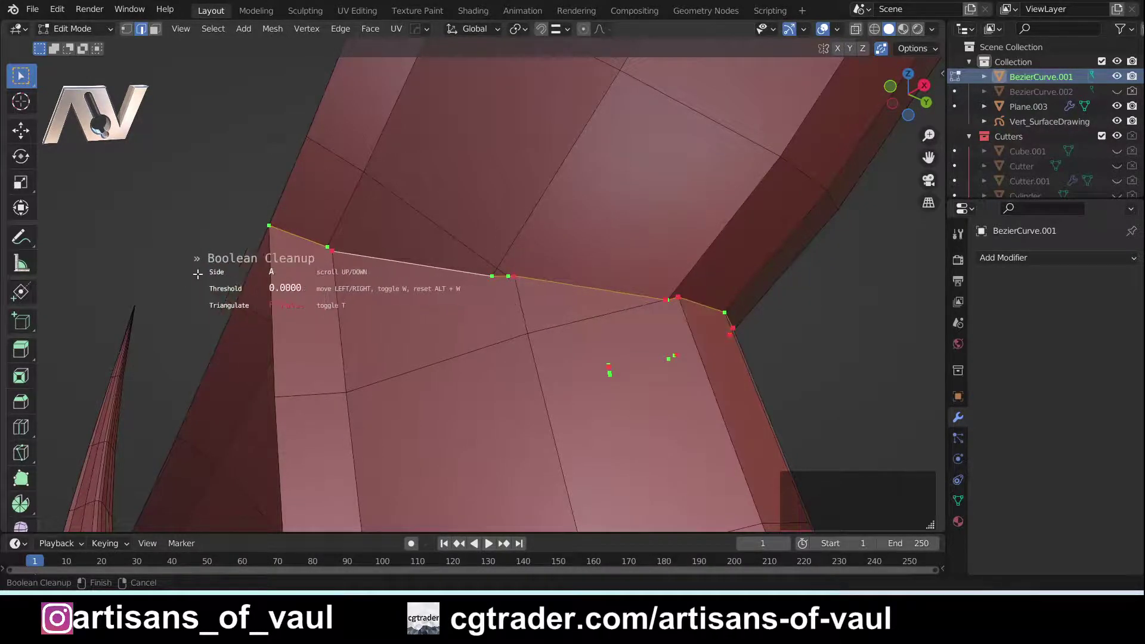
scroll(198, 274, "down", 1)
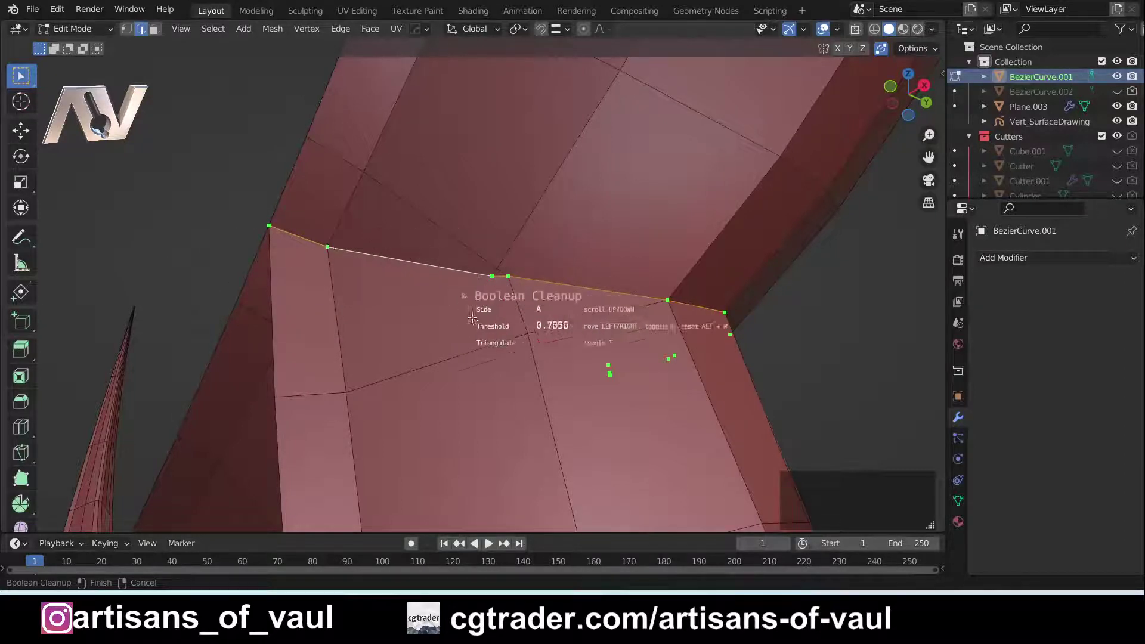
scroll(495, 319, "down", 1)
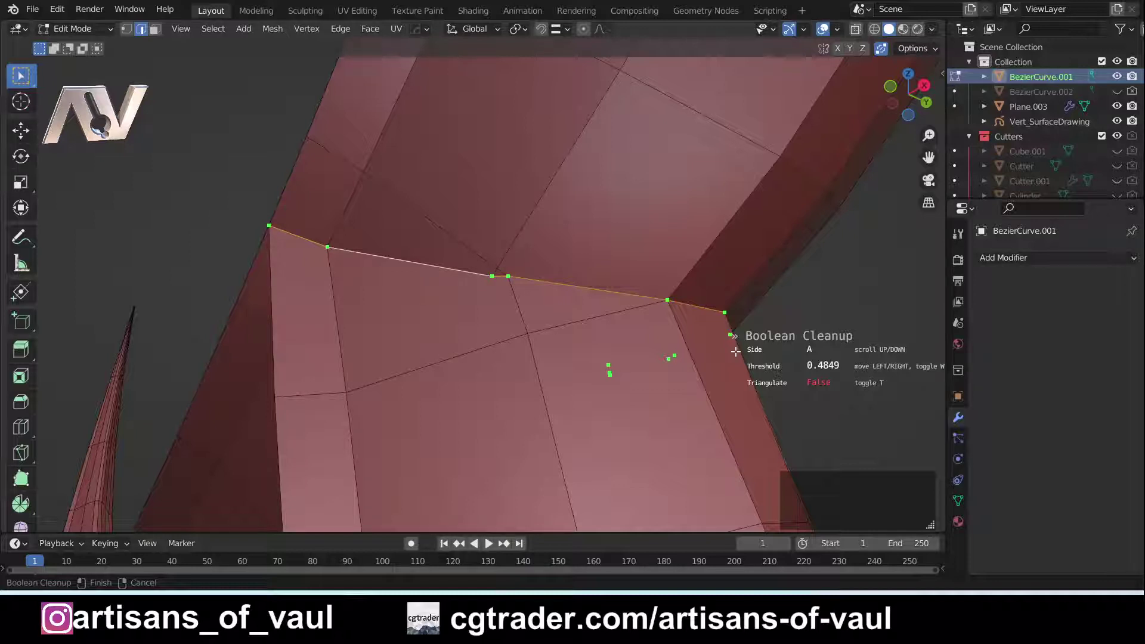
left_click(735, 352)
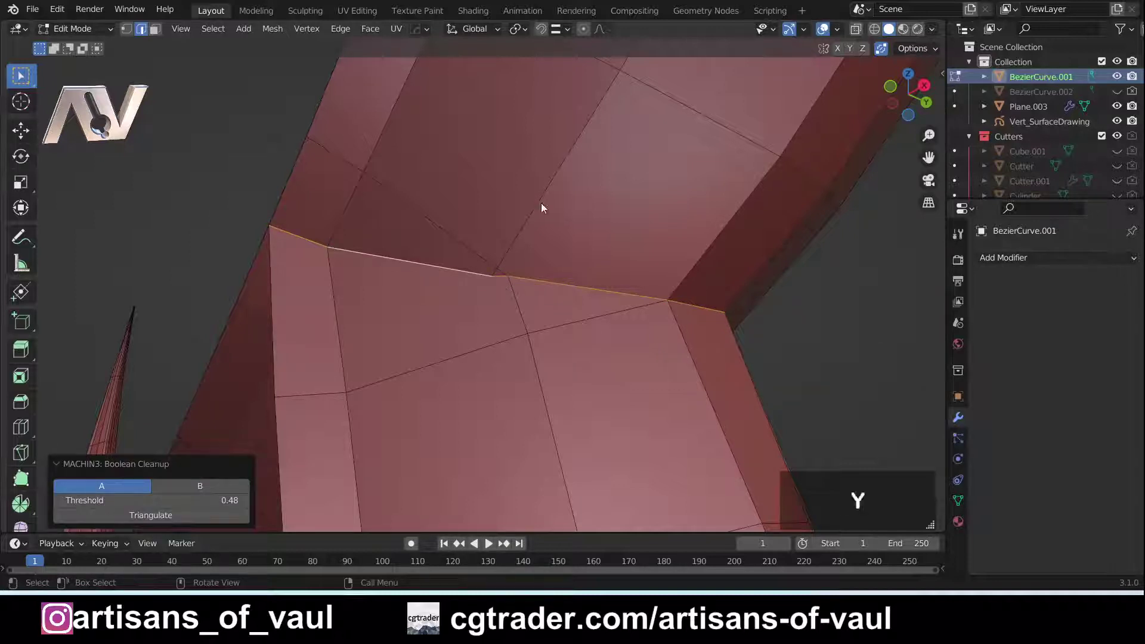
Run Boolean Cleanup again on the same junction loop using side B with a threshold of about 0.49
key("y")
mouse_move(541, 203)
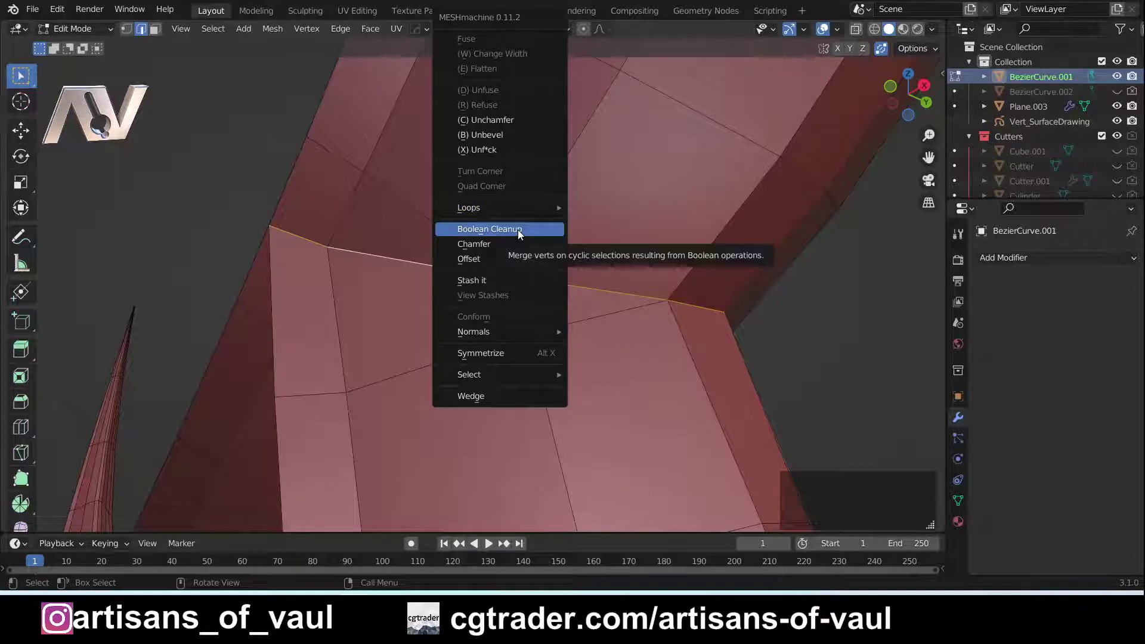
left_click(518, 230)
scroll(540, 299, "down", 1)
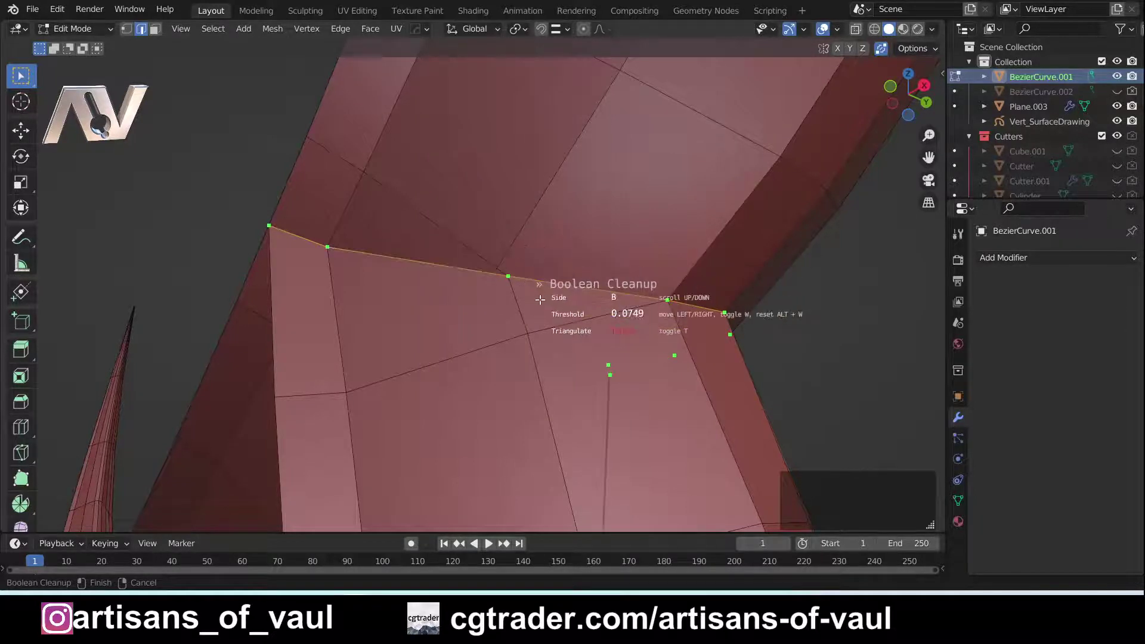
left_click(728, 319)
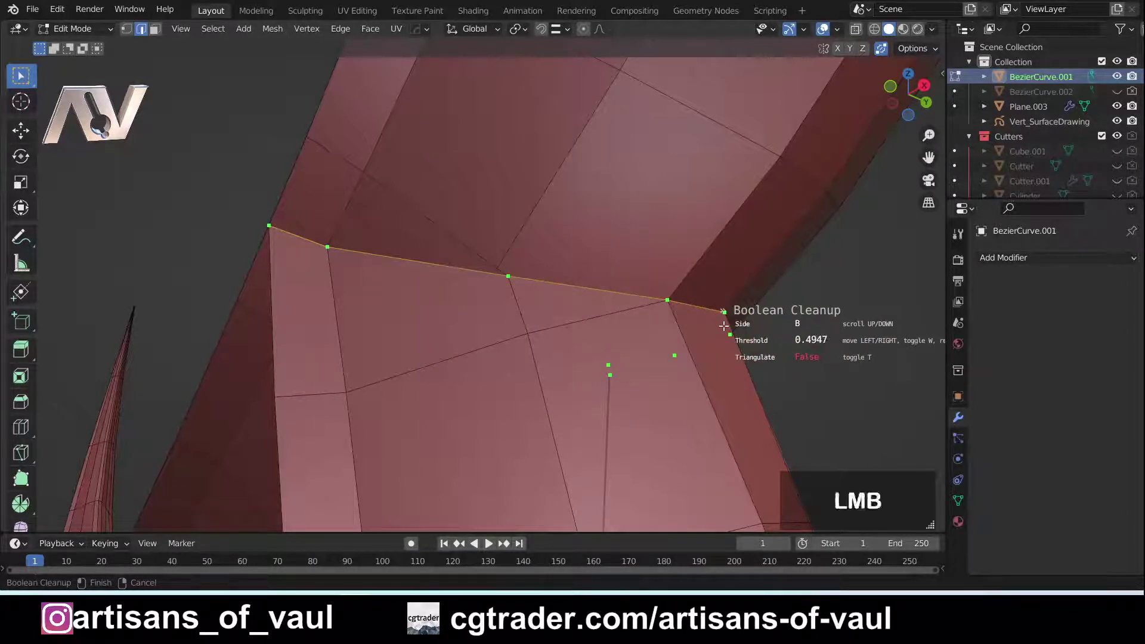
middle_click_drag(492, 304, 632, 286)
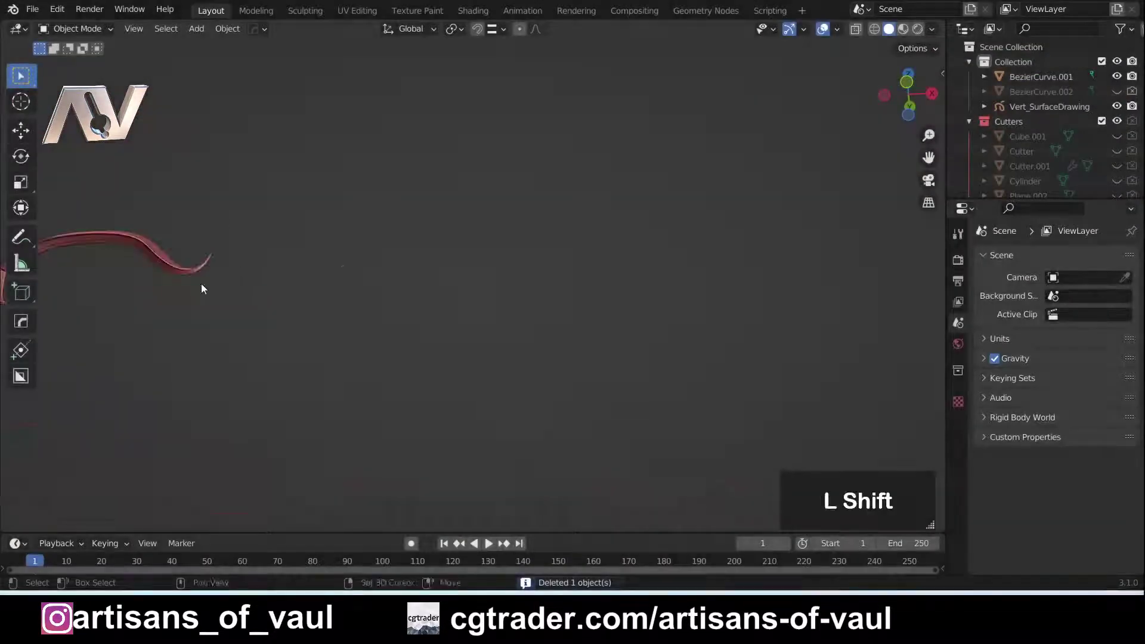
Add a cube at the world origin and scale it up uniformly to about 11.2 times
middle_click_drag(201, 289, 908, 309, "shift")
scroll(519, 289, "down", 3)
middle_click_drag(519, 289, 543, 346)
key("shift+a")
mouse_move(540, 273)
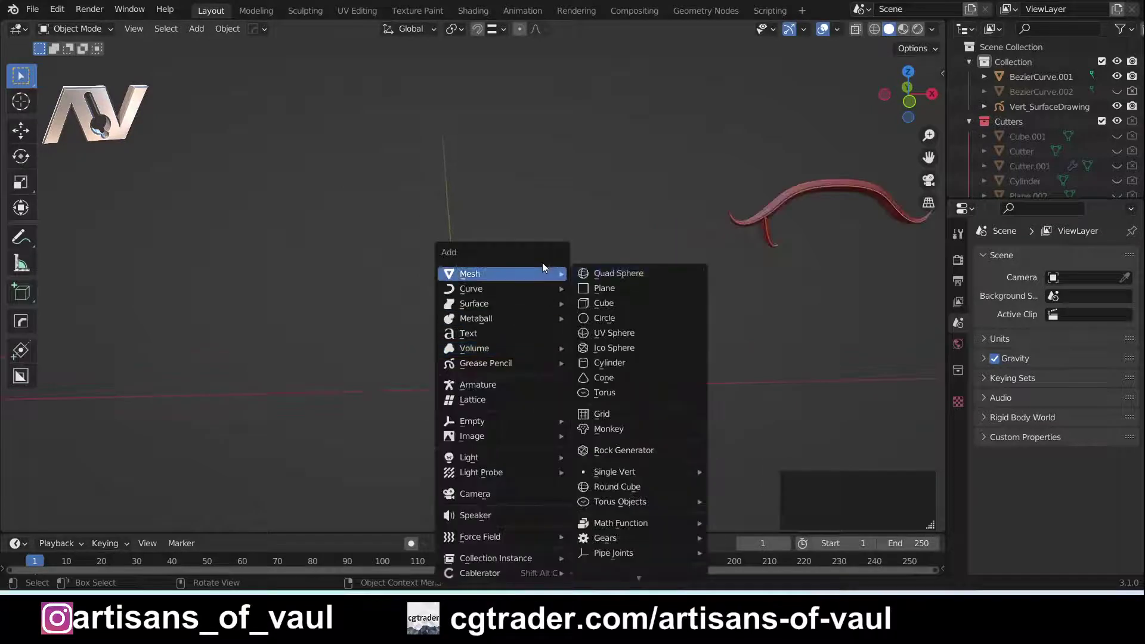
left_click(603, 303)
key("s")
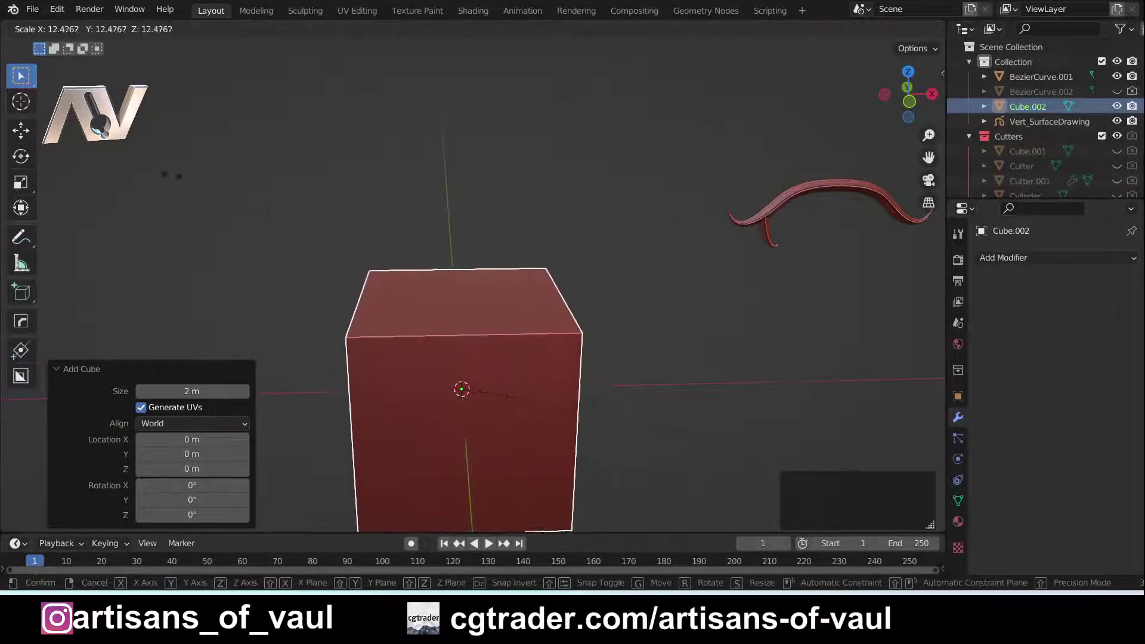
left_click(171, 174)
Move the cube about -35 m in X, 9 m in Y and 22.6 m in Z, and round it with a level 4 subdivision
scroll(703, 386, "down", 2)
key("g")
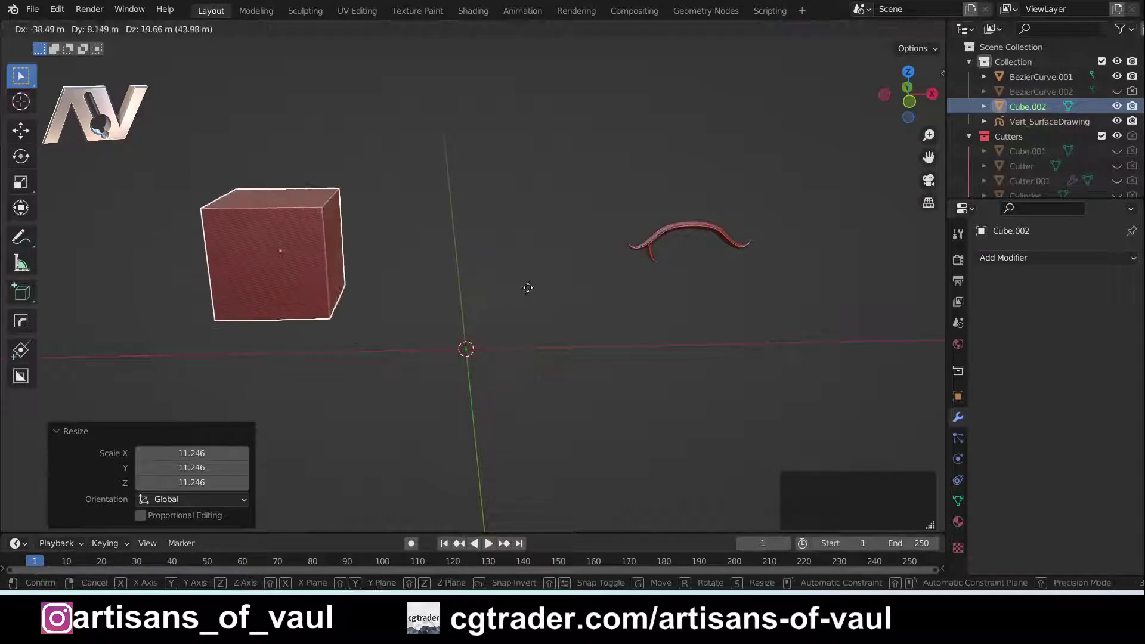
left_click(374, 235)
middle_click_drag(374, 235, 524, 277, "shift")
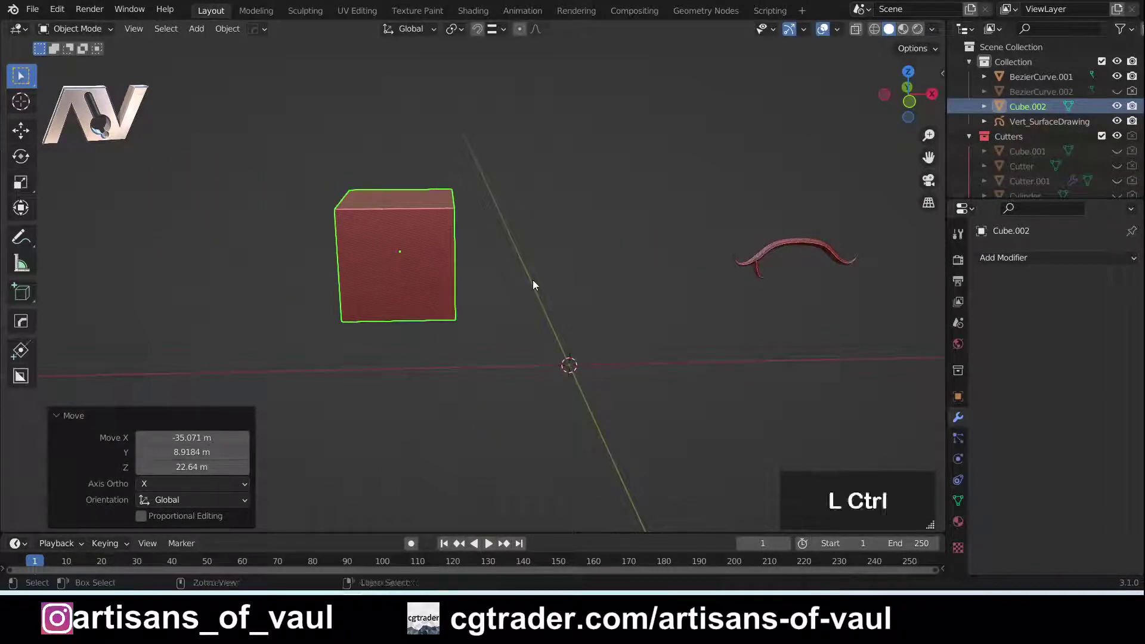
key("ctrl+4")
scroll(439, 252, "up", 5)
mouse_move(374, 245)
middle_mouse_down("shift")
mouse_move(495, 276)
mouse_move(501, 225)
middle_mouse_up("shift")
scroll(494, 225, "down", 2)
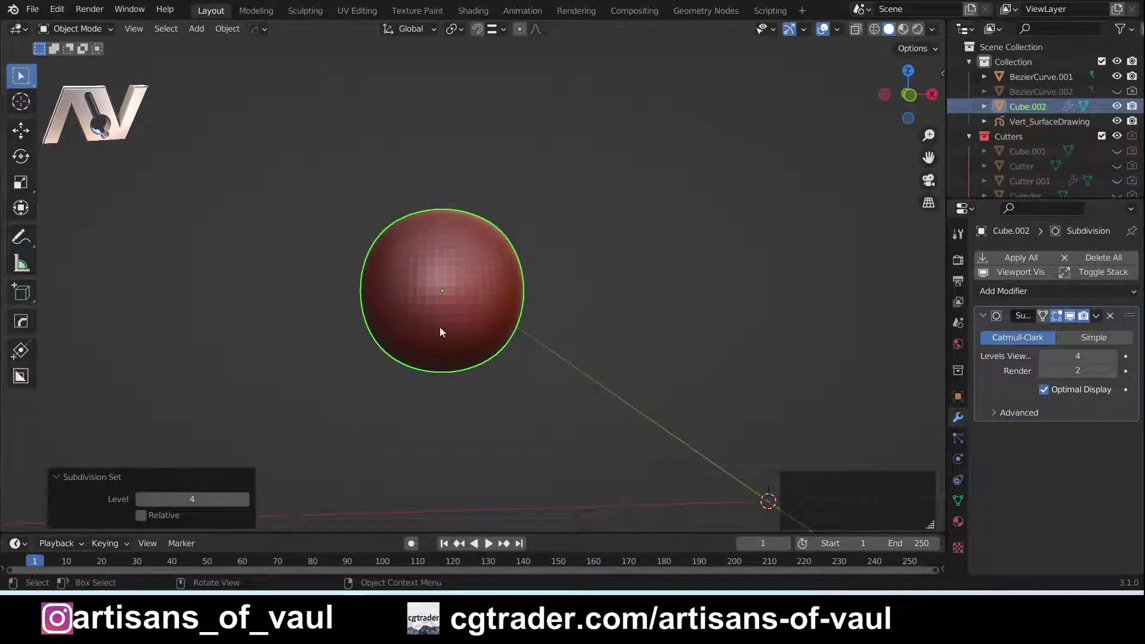
Add a cylinder mesh with 128 vertices at the world origin
scroll(641, 361, "down", 1)
middle_click_drag(639, 359, 618, 339, "shift")
left_click(618, 339)
key("shift+a")
mouse_move(608, 275)
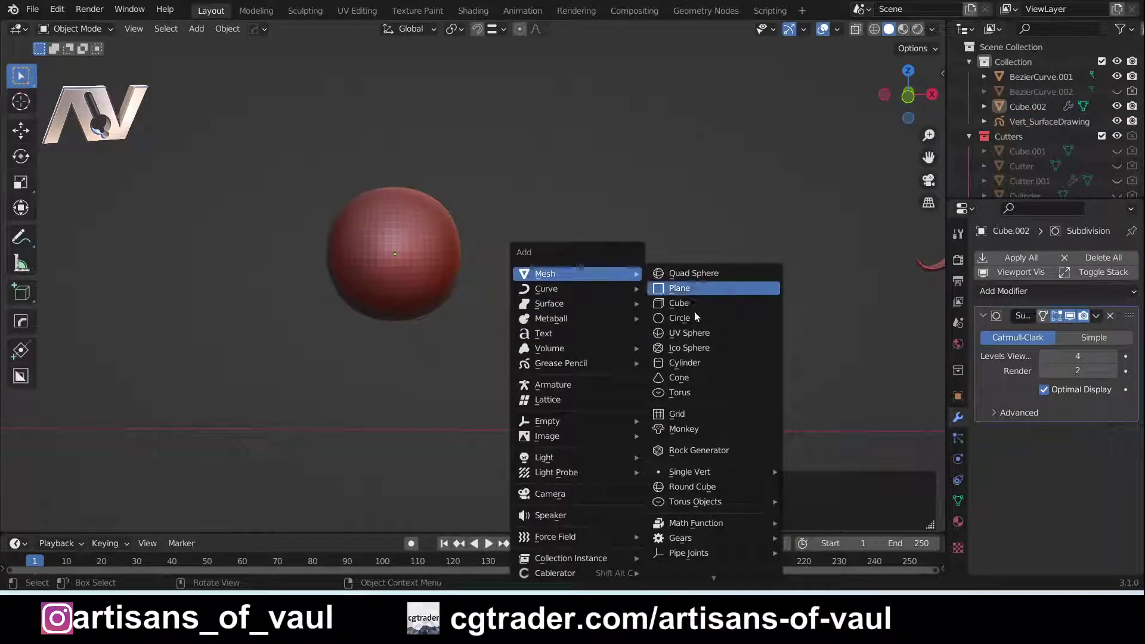
left_click(688, 362)
left_click(190, 342)
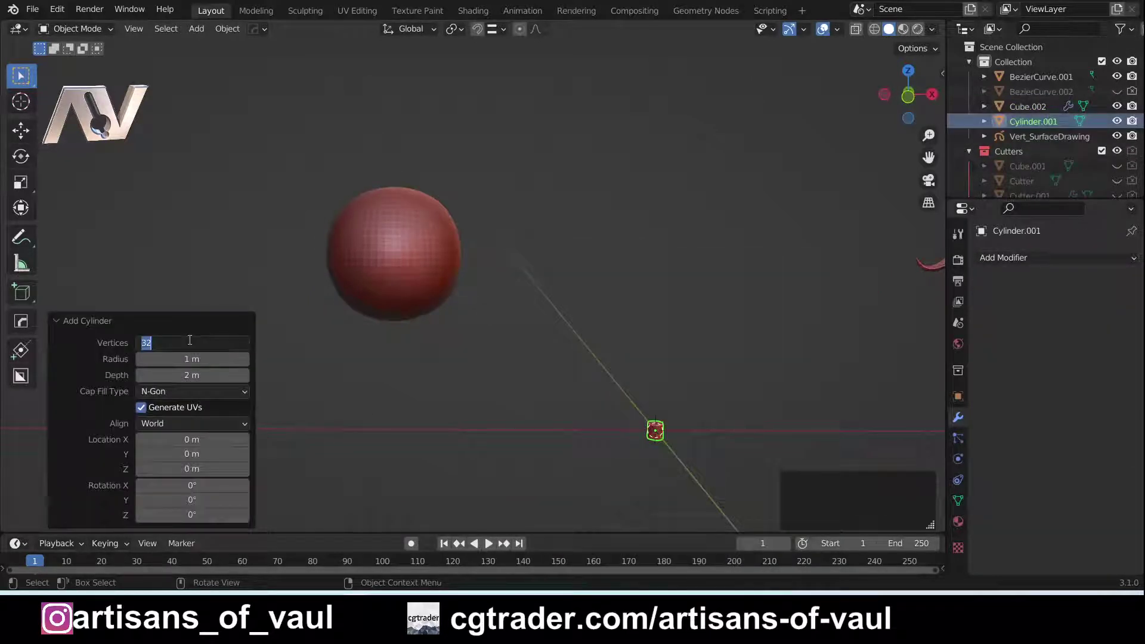
type("128")
key("Return")
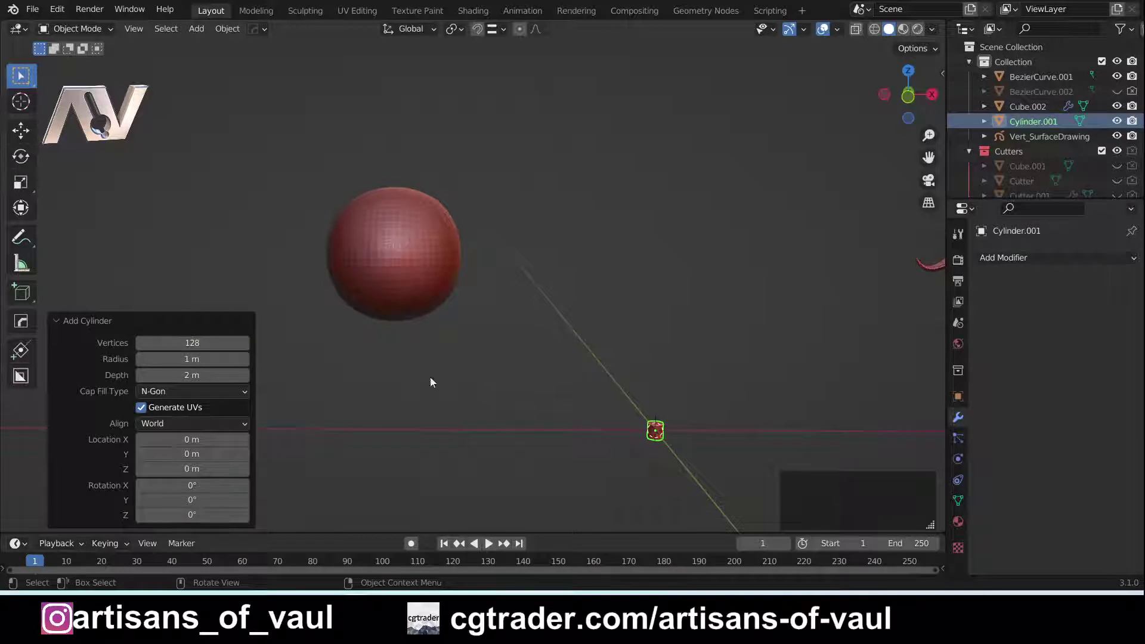
Enlarge the cylinder uniformly about 5 times and stretch it along Z by a factor of about 3.9
key("s")
left_click(274, 529)
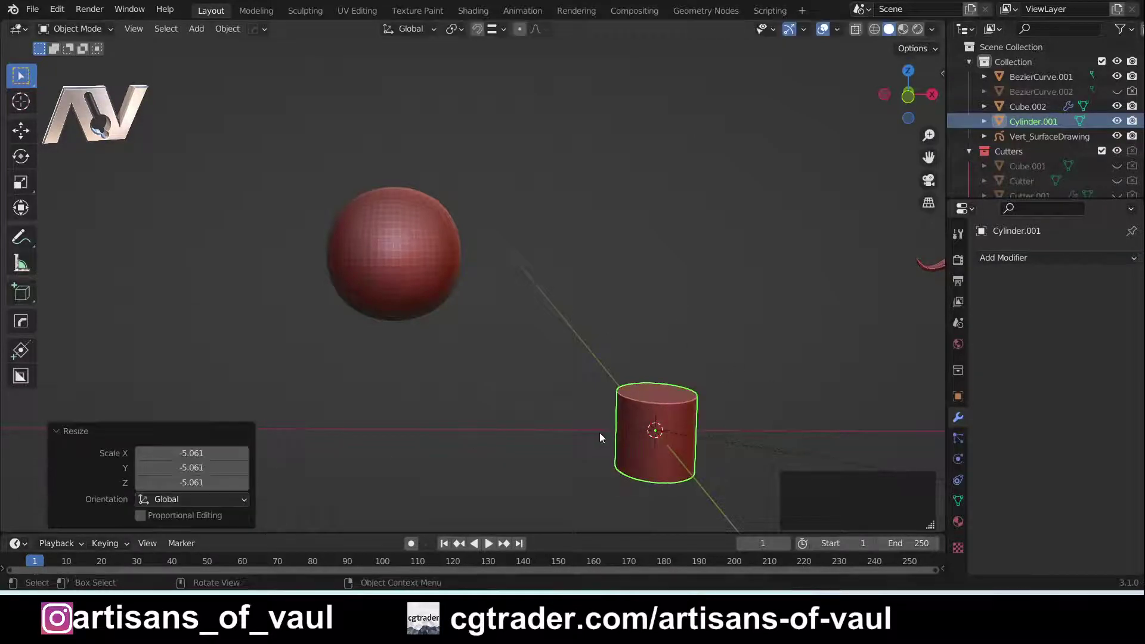
key("s")
key("z")
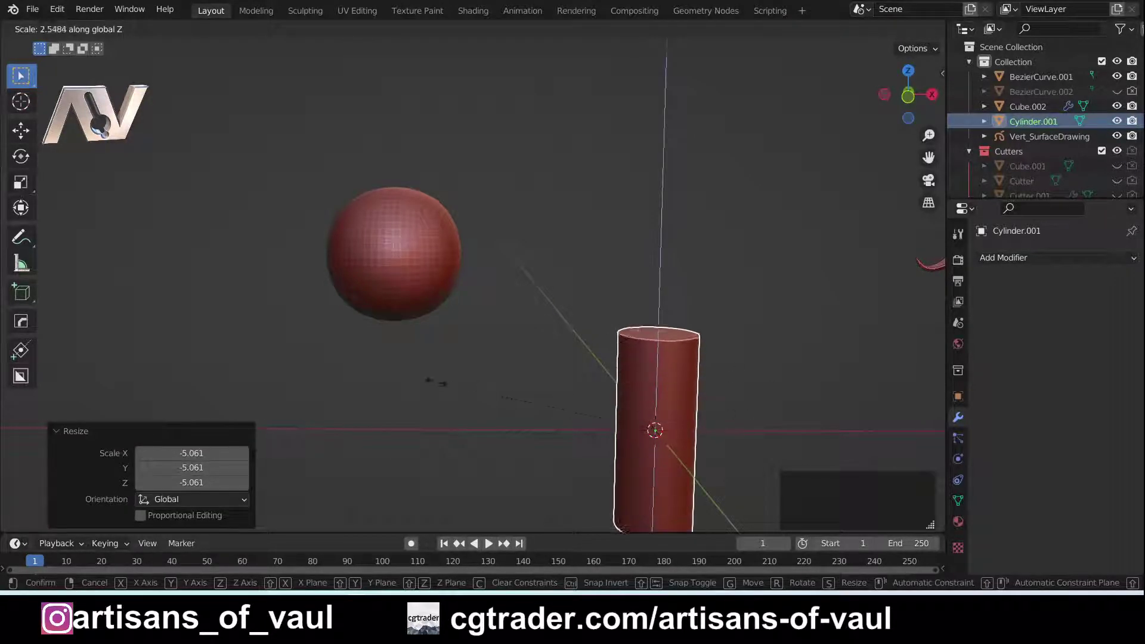
left_click(649, 405)
Move the cylinder up against the sphere and tilt it about 31.6° in the view plane
key("g")
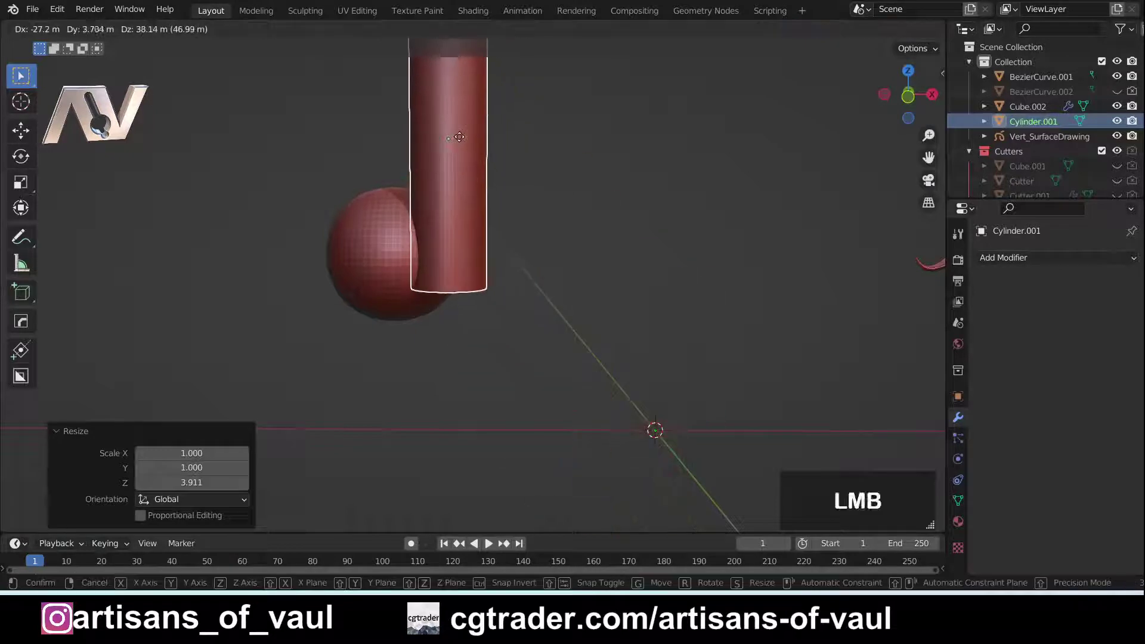
left_click(459, 137)
key("r")
left_click(684, 370)
Shift the tilted cylinder about 2.8 m in X, 5 m in Y and 1.1 m in Z so its lower end sits inside the sphere
middle_click_drag(685, 370, 491, 281)
key("g")
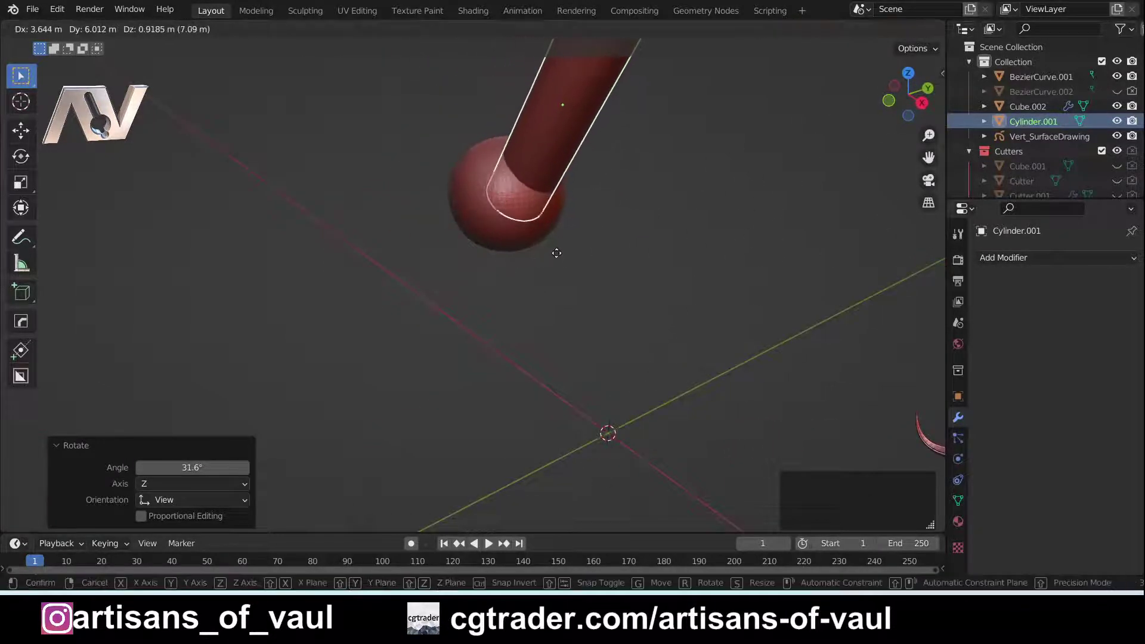
left_click(539, 248)
middle_click_drag(539, 248, 628, 296)
middle_click_drag(528, 382, 576, 346, "shift")
scroll(455, 291, "up", 3)
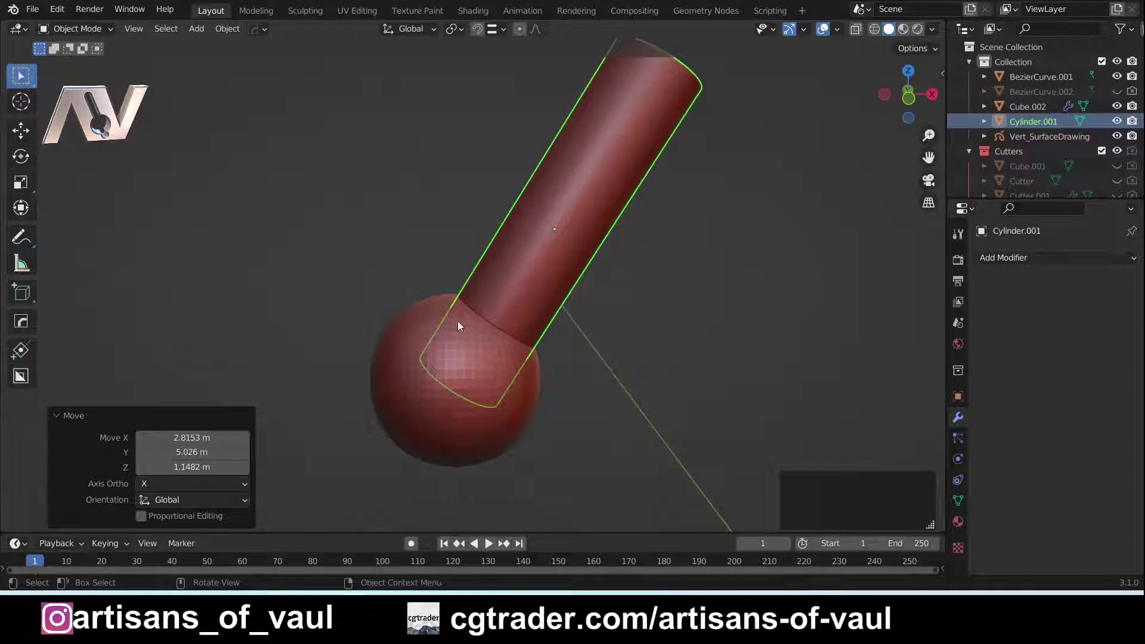
Apply the sphere's Subdivision modifier and join the cylinder to it with a boolean union
scroll(562, 363, "up", 3)
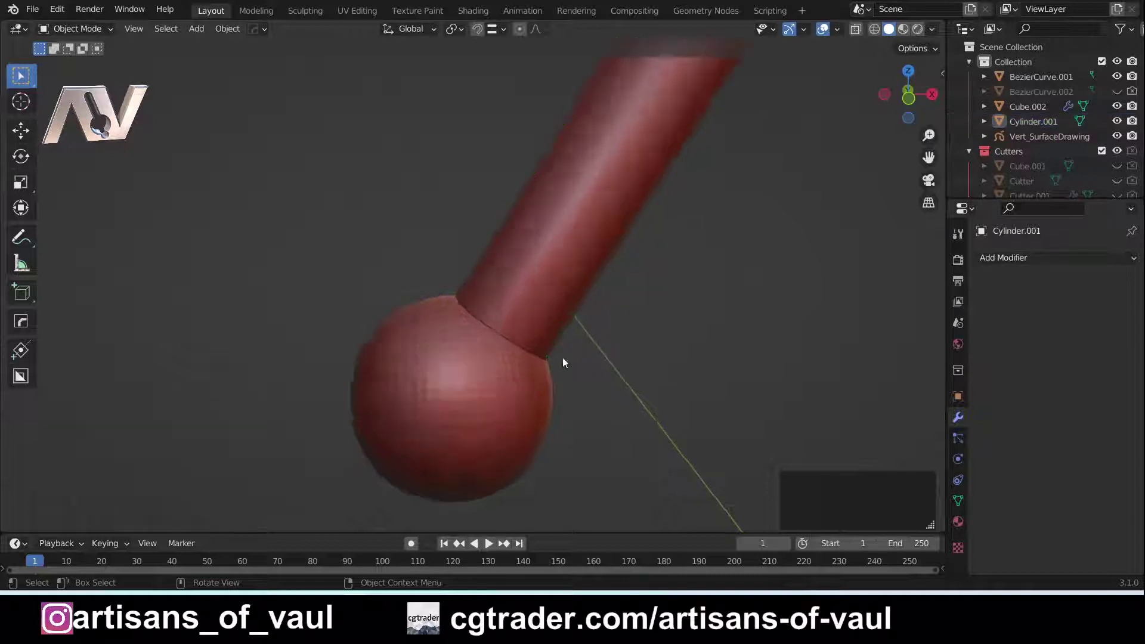
left_click(374, 353, "shift")
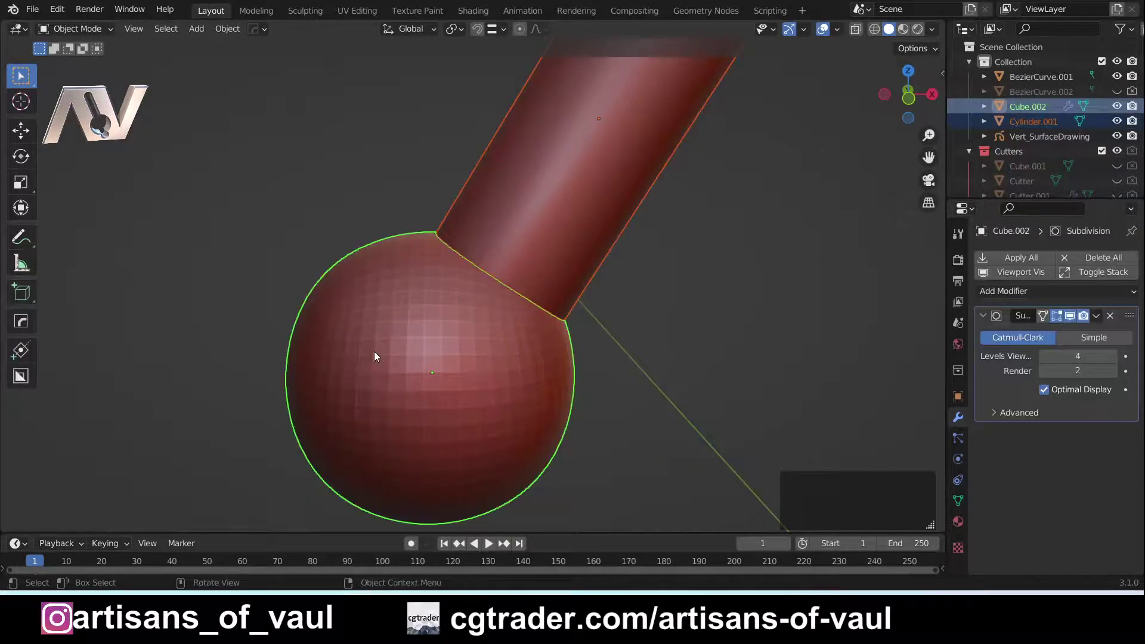
left_click(1017, 257)
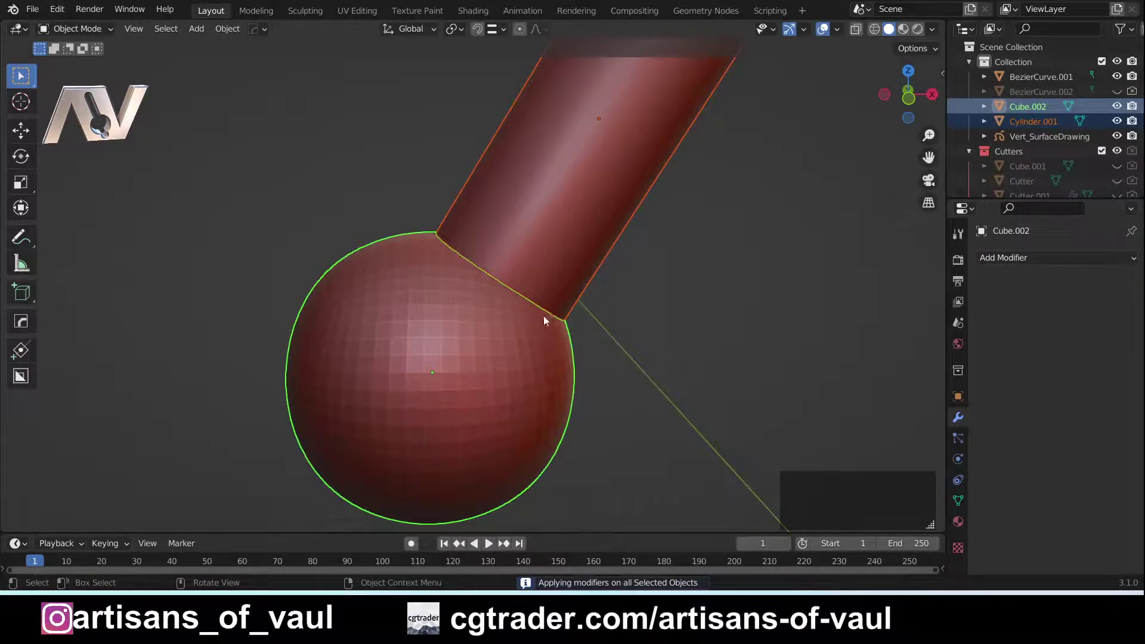
key("ctrl+KP_Add")
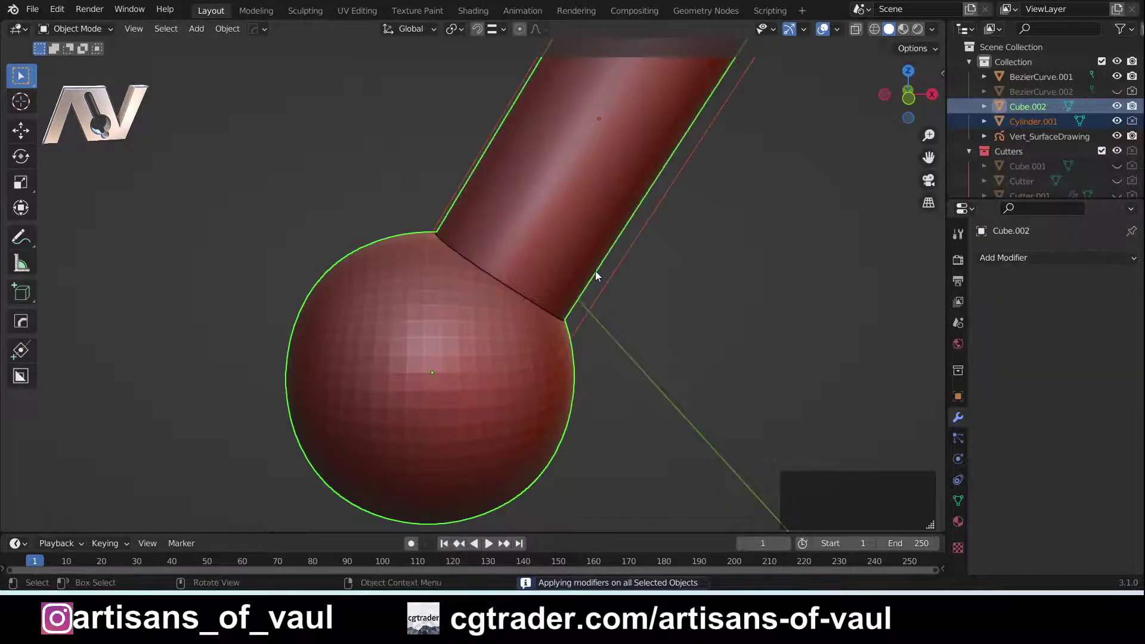
Hide the leftover cylinder object and open the united sphere mesh in edit mode with everything deselected
left_click(613, 267)
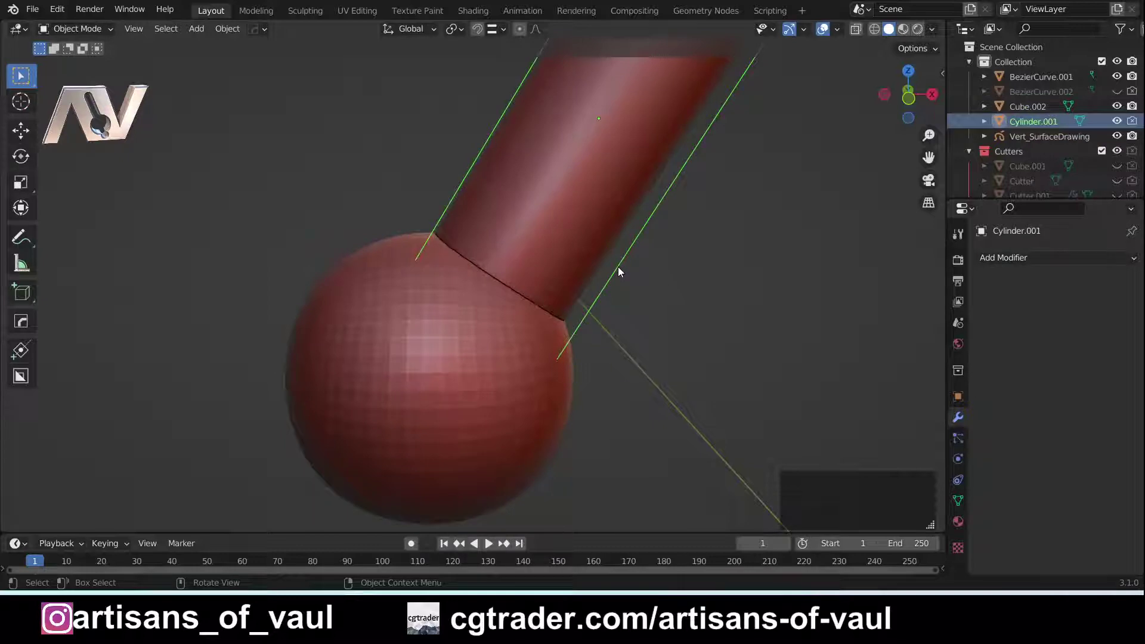
left_click(525, 302)
key("Tab")
scroll(511, 267, "up", 3)
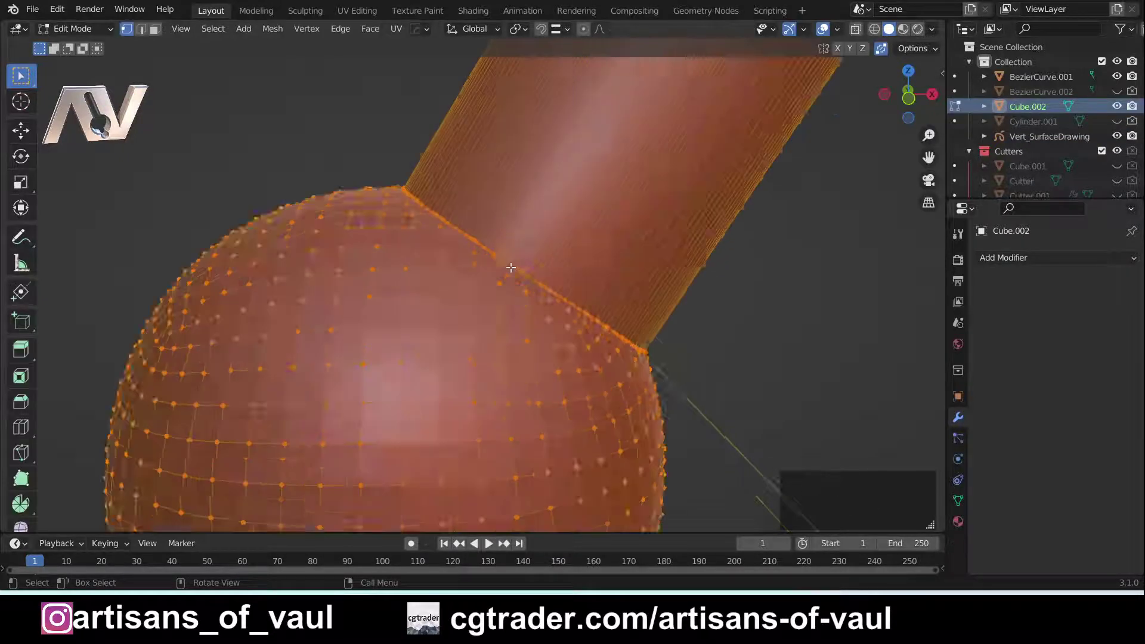
middle_click_drag(510, 268, 521, 237)
scroll(536, 262, "up", 3)
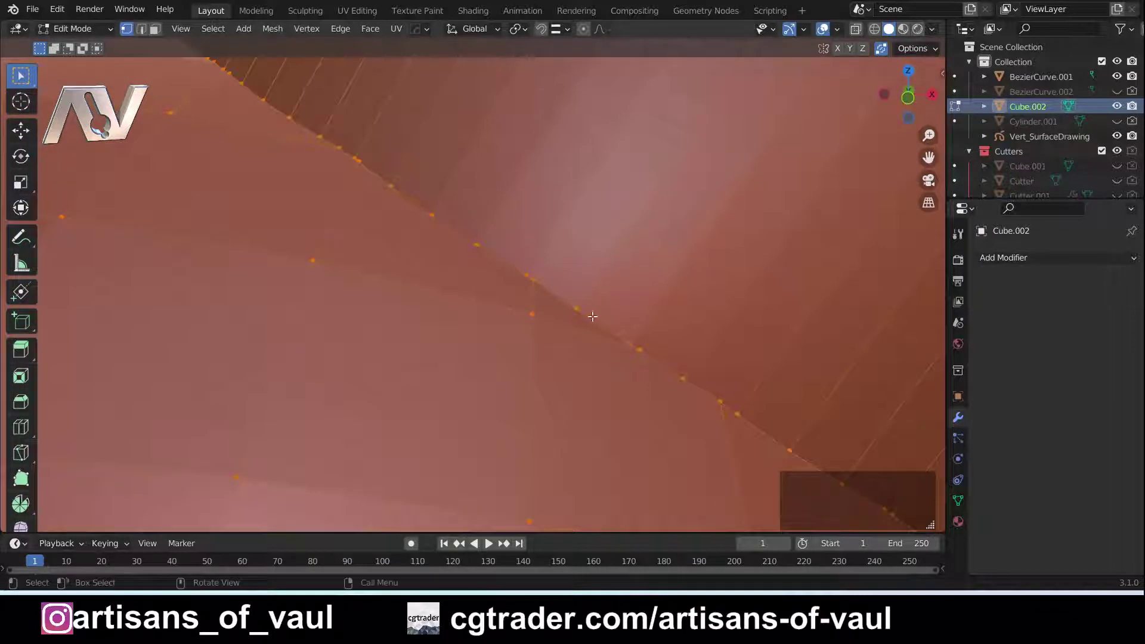
middle_click_drag(593, 316, 521, 277)
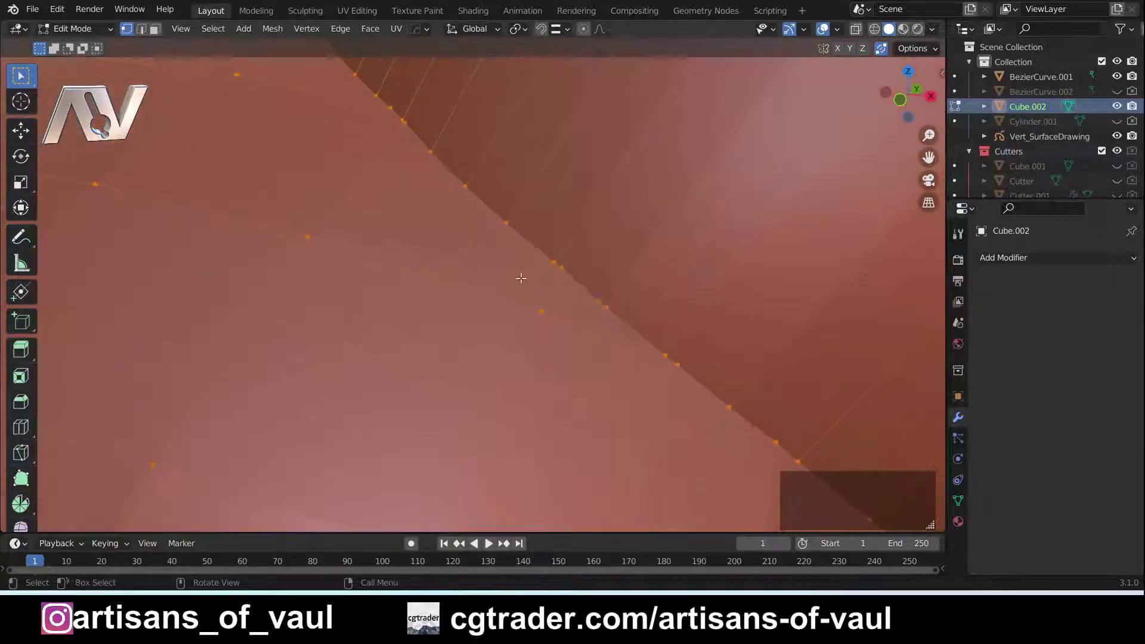
key("Tab")
key("alt+a")
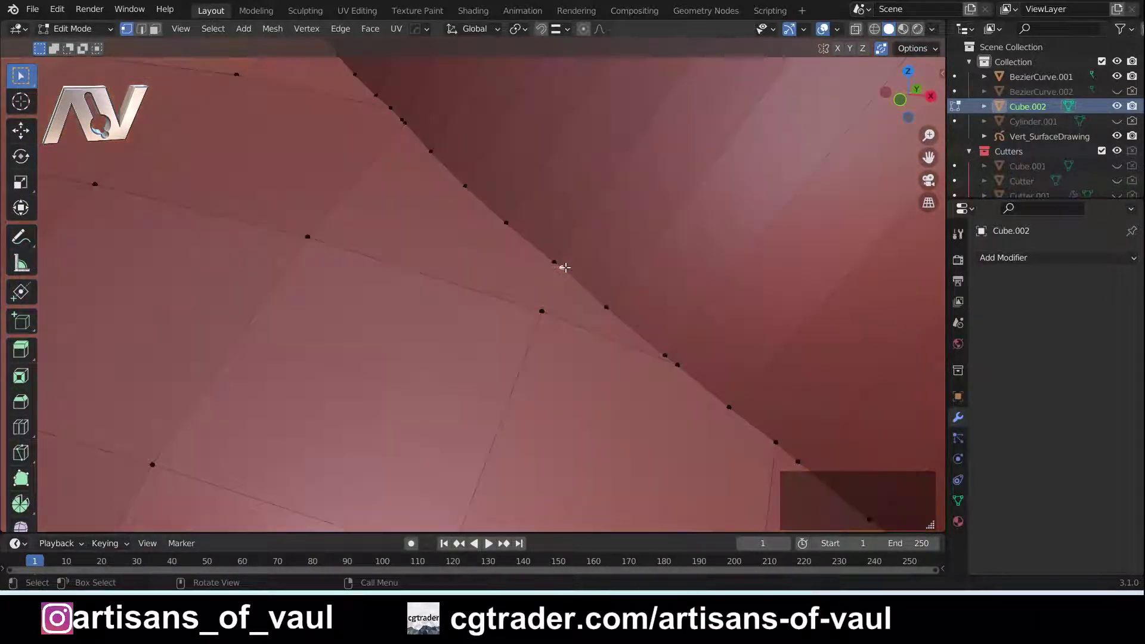
Try to slide one of two close junction vertices along the sphere–cylinder intersection edge toward its neighbour
left_click(564, 267)
key("shift+v")
left_click(572, 297)
middle_click_drag(572, 296, 607, 328)
middle_click_drag(533, 312, 608, 360)
scroll(487, 275, "up", 3)
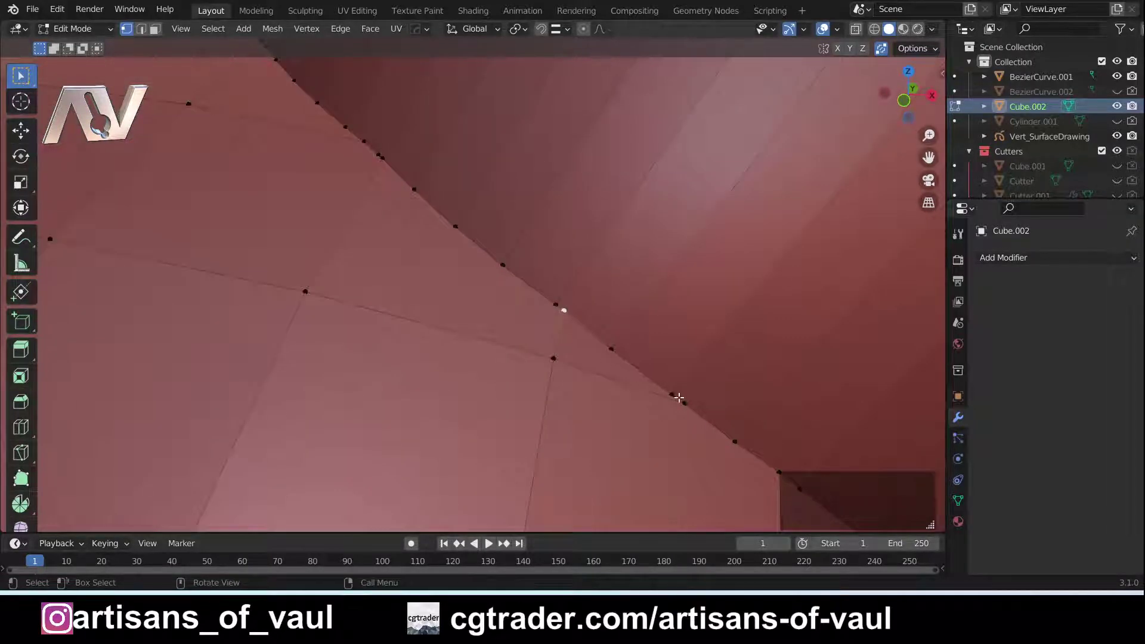
Switch the united mesh to edge selection around the sphere–cylinder intersection
scroll(674, 381, "down", 4)
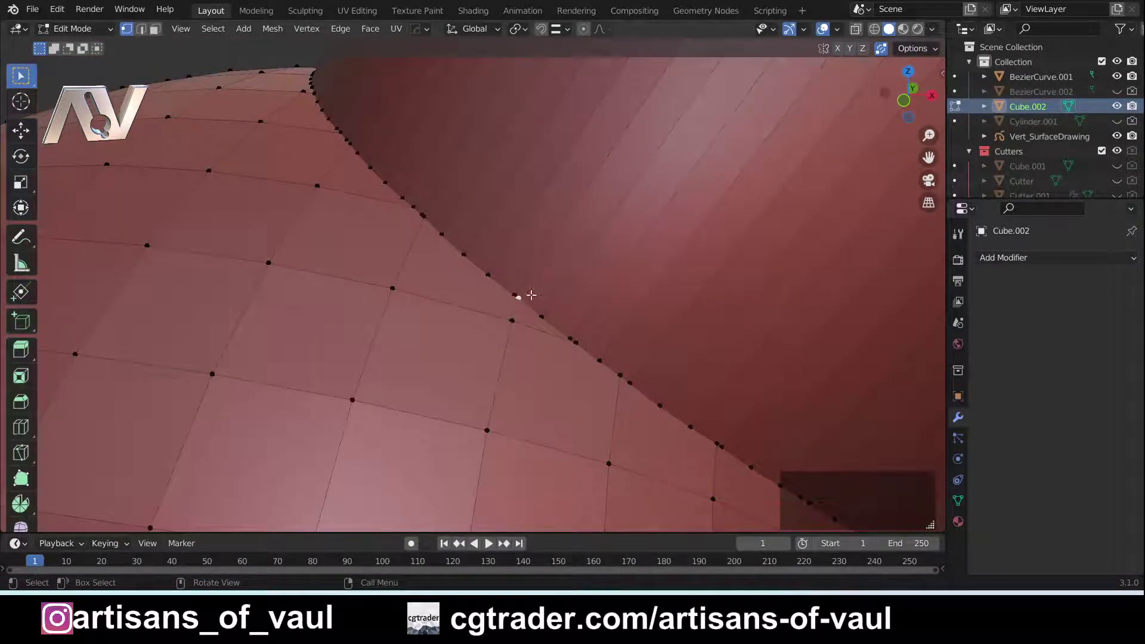
scroll(531, 295, "down", 5)
scroll(548, 287, "up", 5)
mouse_move(508, 285)
middle_mouse_down()
mouse_move(520, 314)
mouse_move(511, 302)
middle_mouse_up()
scroll(529, 284, "up", 2)
key("Tab")
left_click(524, 363)
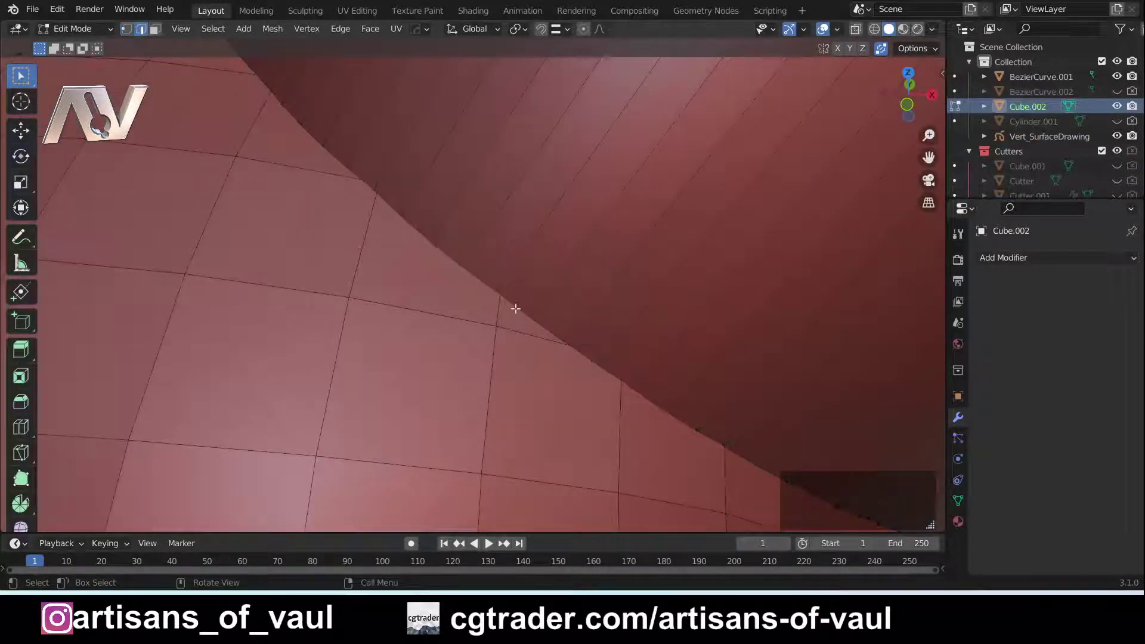
Select the whole sphere–cylinder intersection edge loop with MESHmachine's Loop Select
key("y")
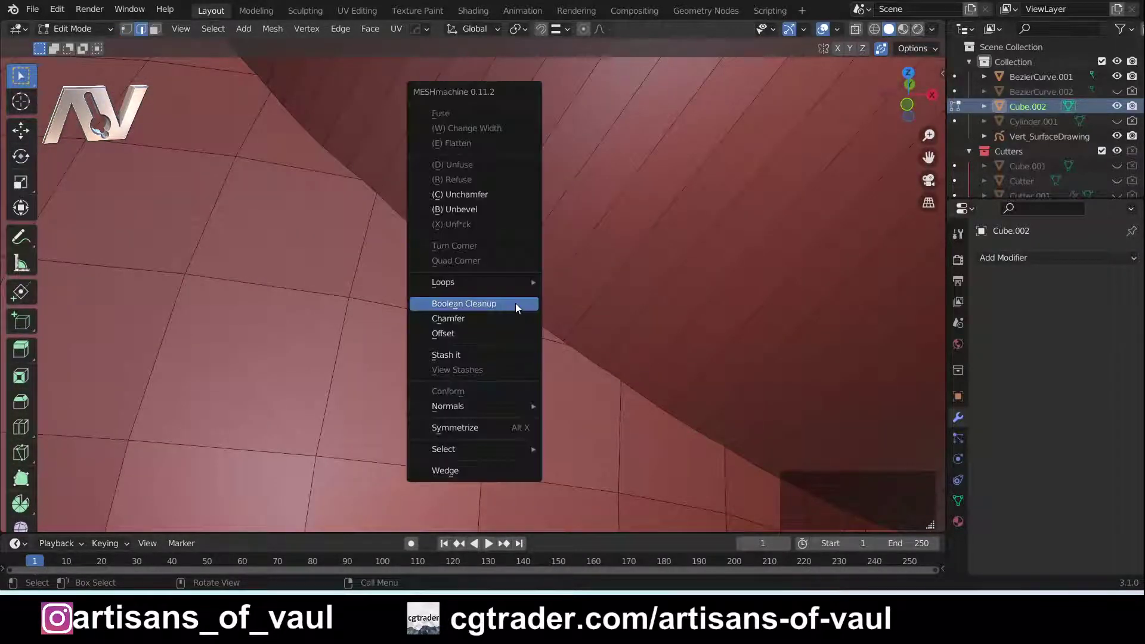
mouse_move(497, 449)
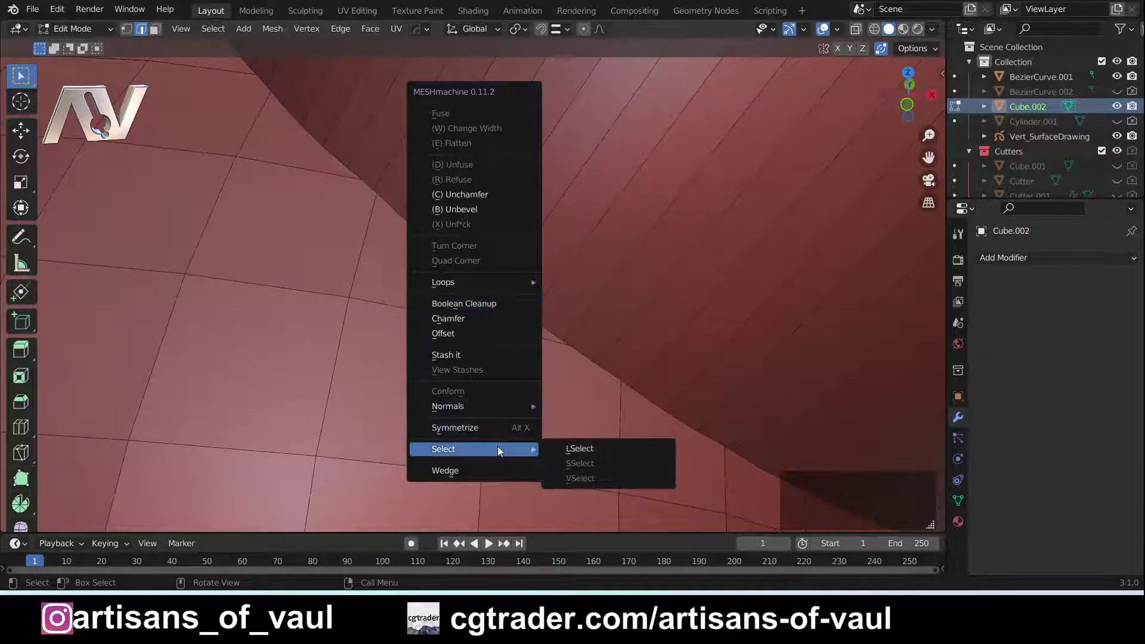
left_click(584, 448)
middle_click_drag(557, 363, 445, 291)
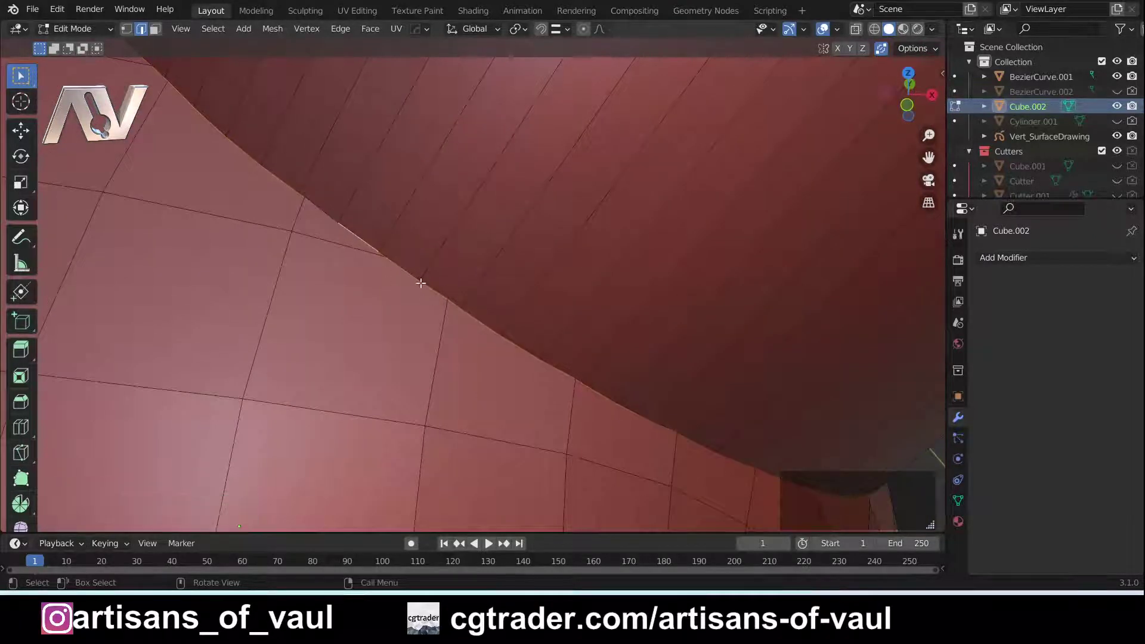
left_click(324, 212, "alt")
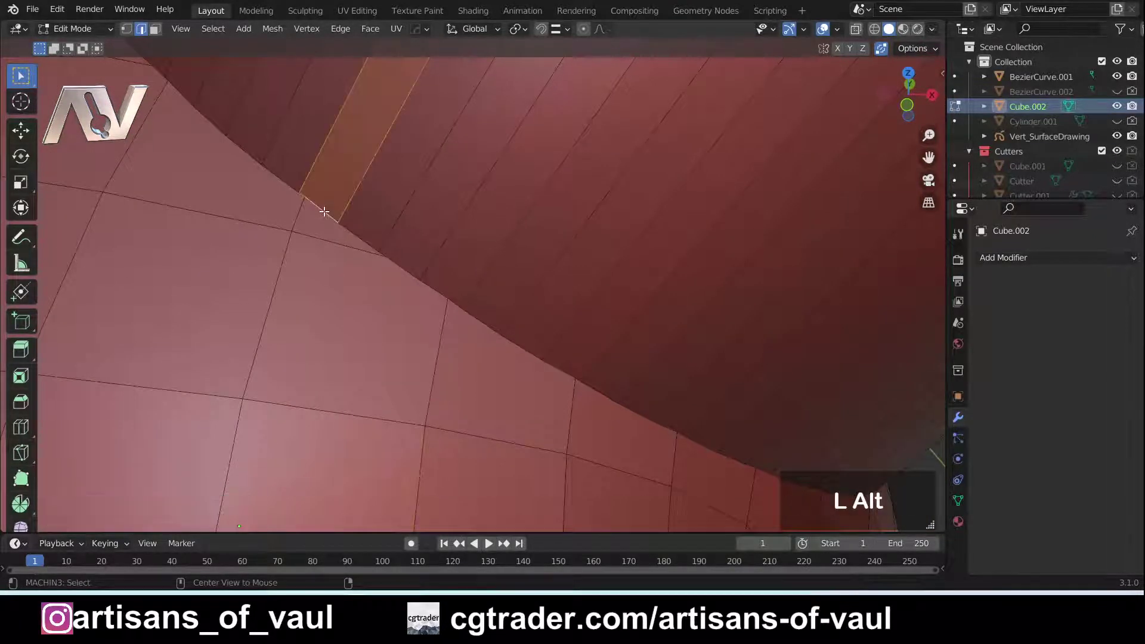
left_click(333, 228, "alt")
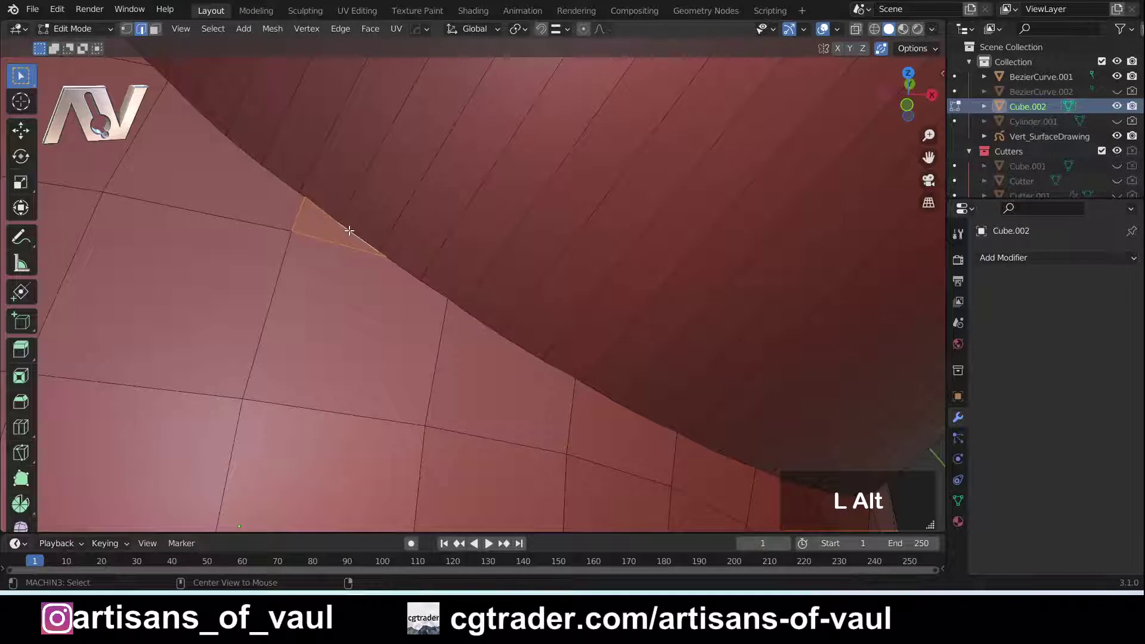
left_click(398, 268)
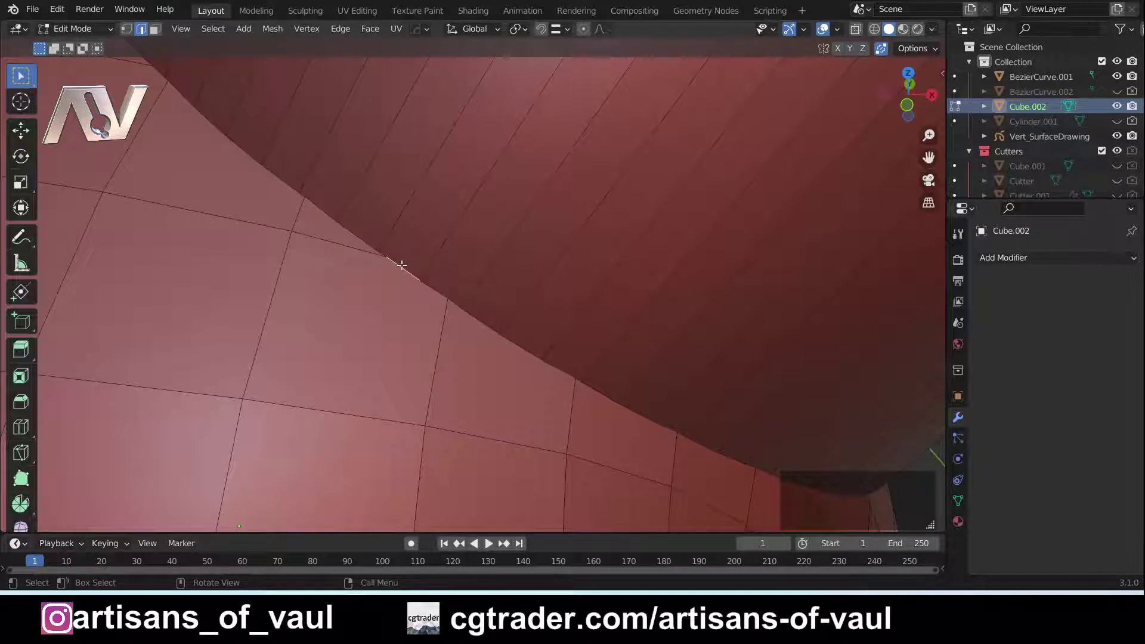
left_click(402, 265, "alt")
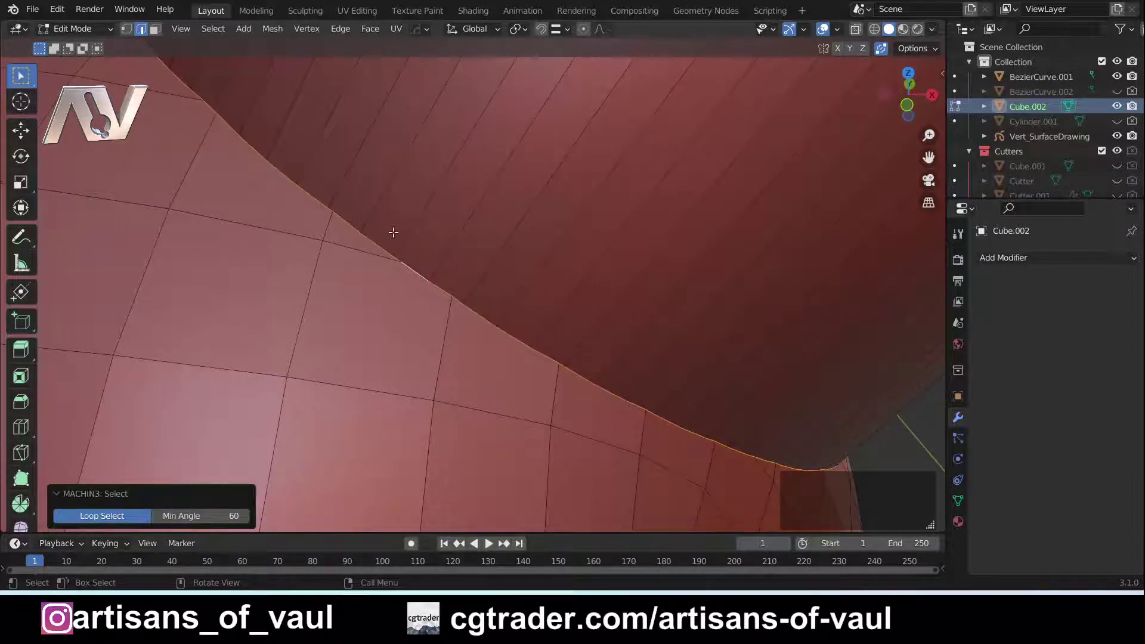
Run Boolean Cleanup on the intersection loop, comparing both sides, and apply it with side A and a threshold of about 0.53
scroll(401, 255, "up", 3)
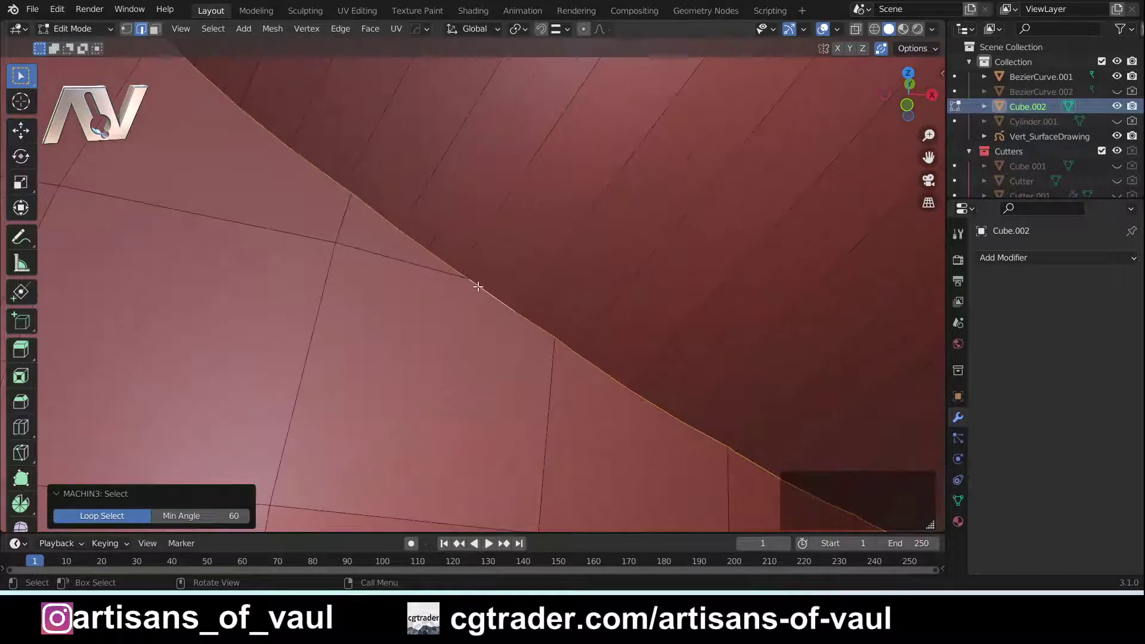
key("y")
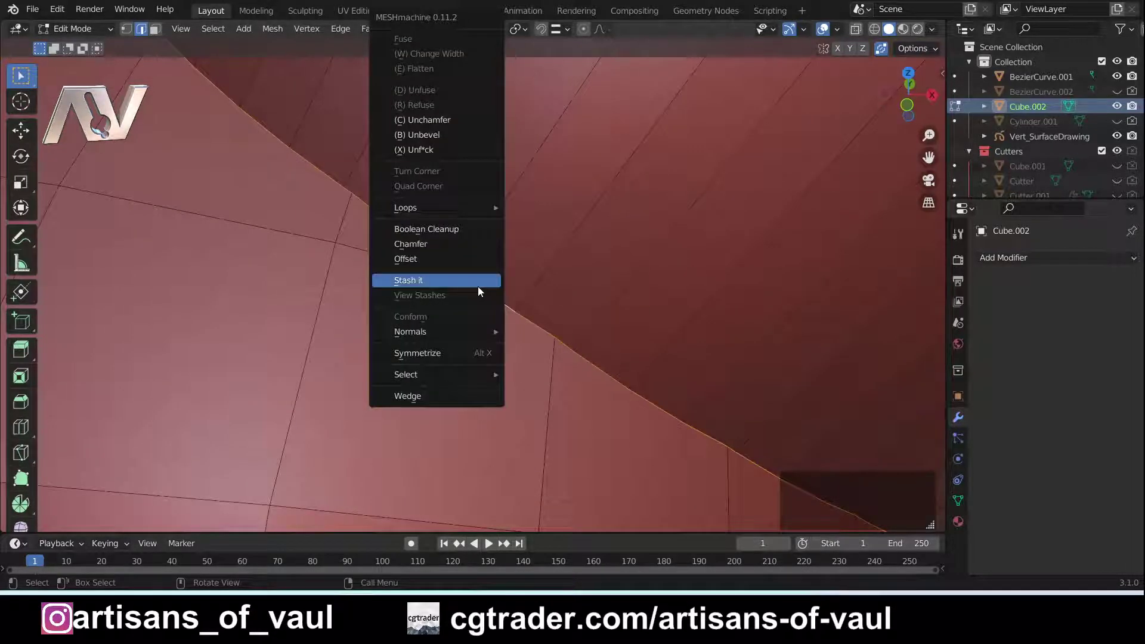
left_click(456, 227)
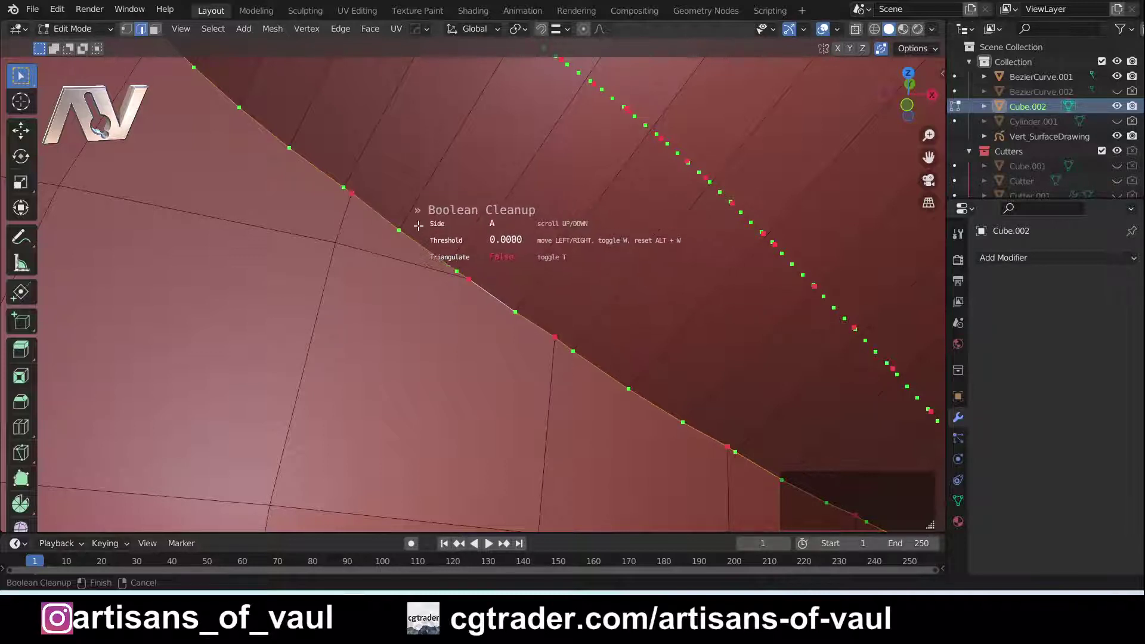
scroll(416, 222, "down", 1)
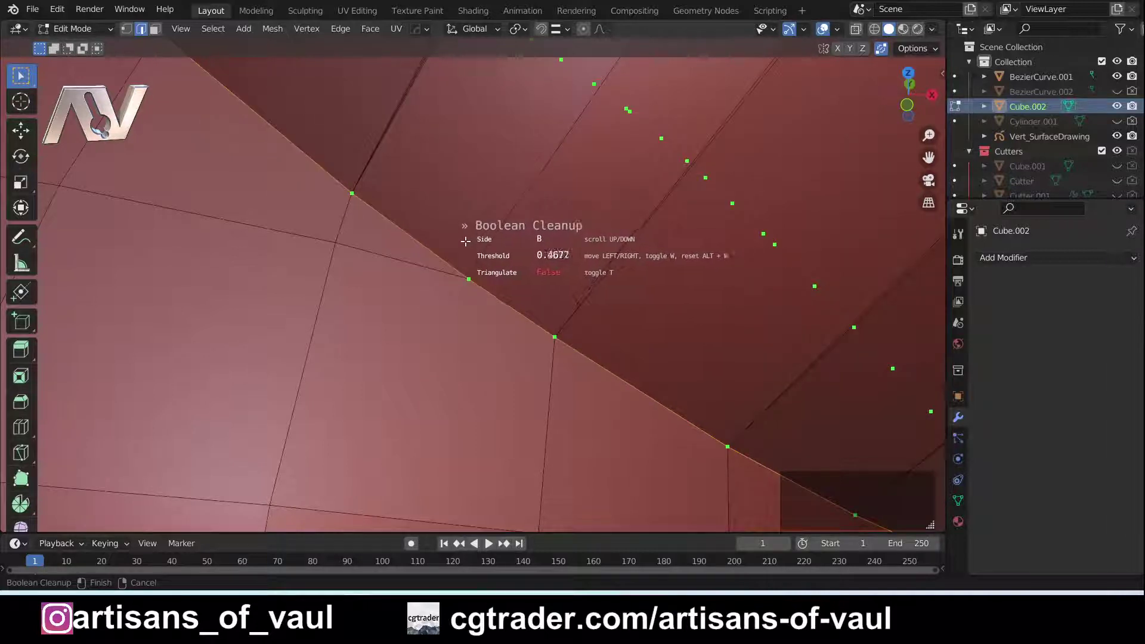
scroll(417, 212, "up", 1)
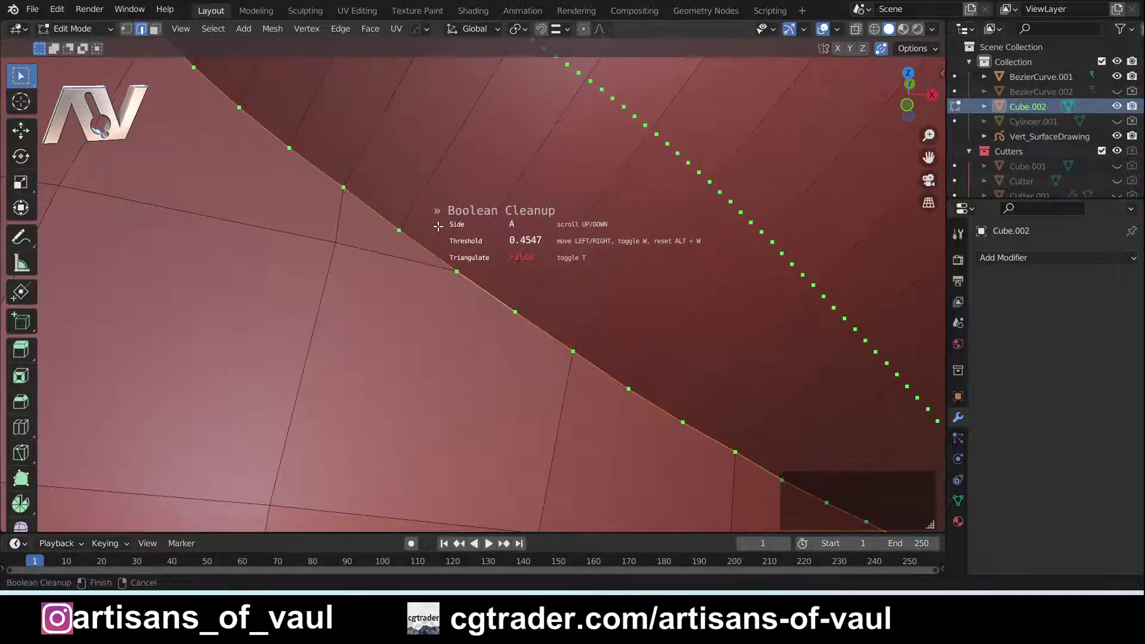
scroll(453, 210, "down", 1)
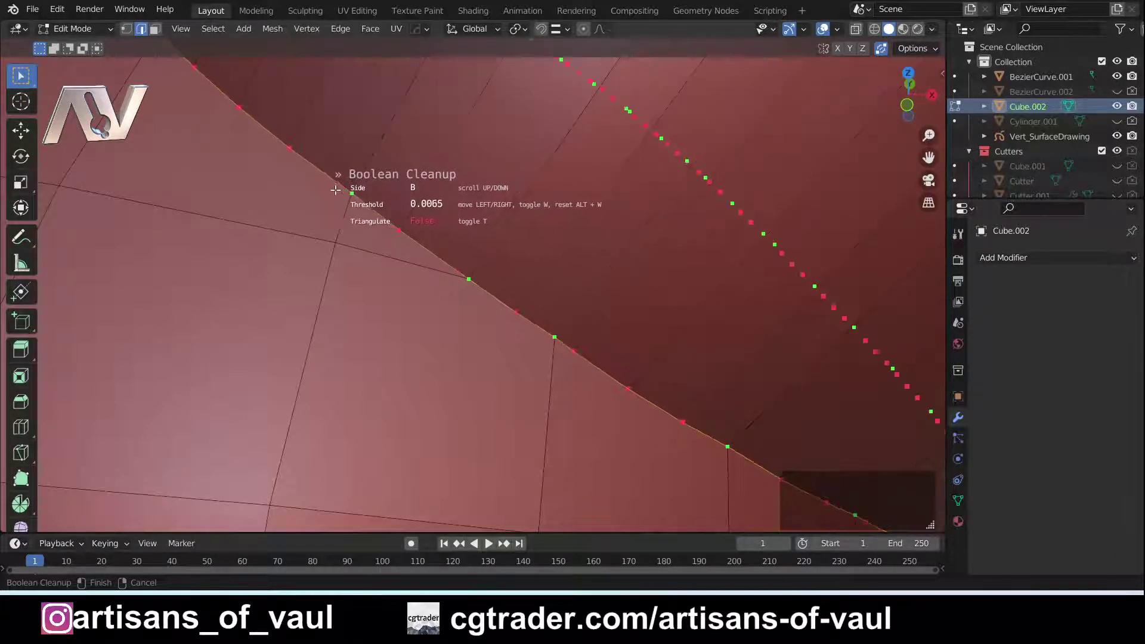
scroll(336, 189, "up", 1)
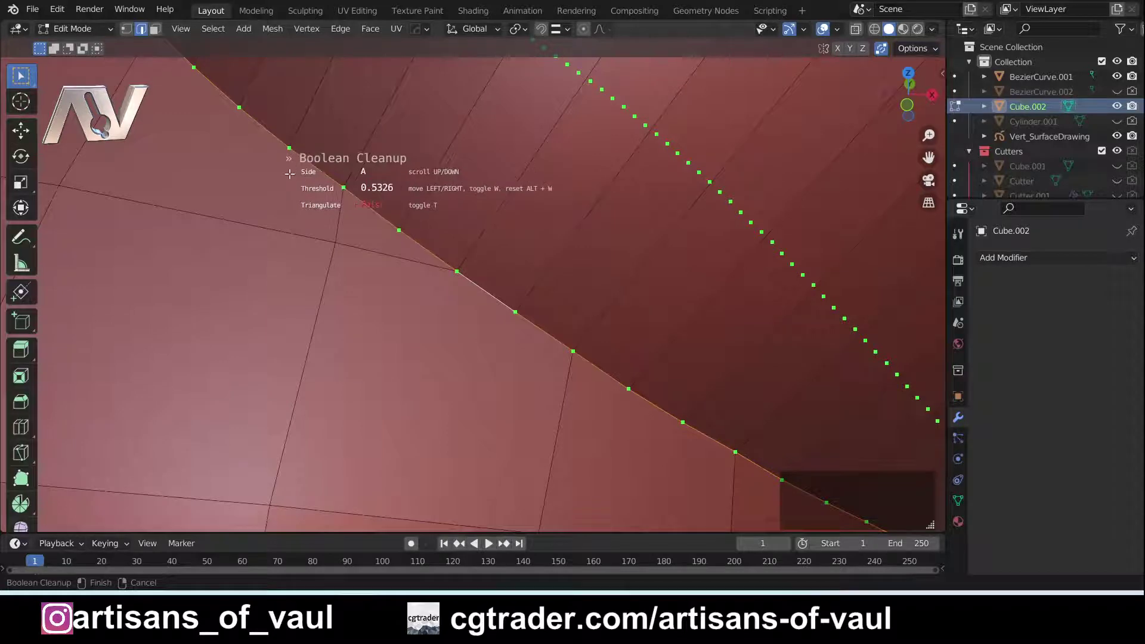
left_click(289, 173)
Switch to object mode and examine the cleaned intersection between the sphere and the cylinder
scroll(288, 174, "down", 8)
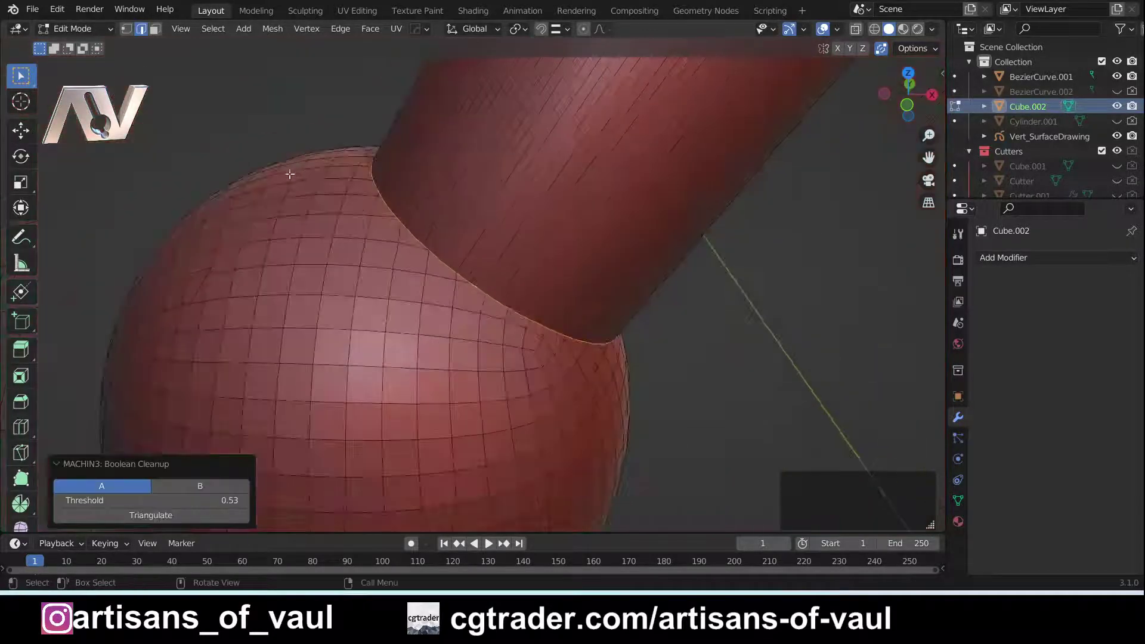
middle_click_drag(476, 271, 428, 230)
scroll(428, 230, "down", 3)
key("Tab")
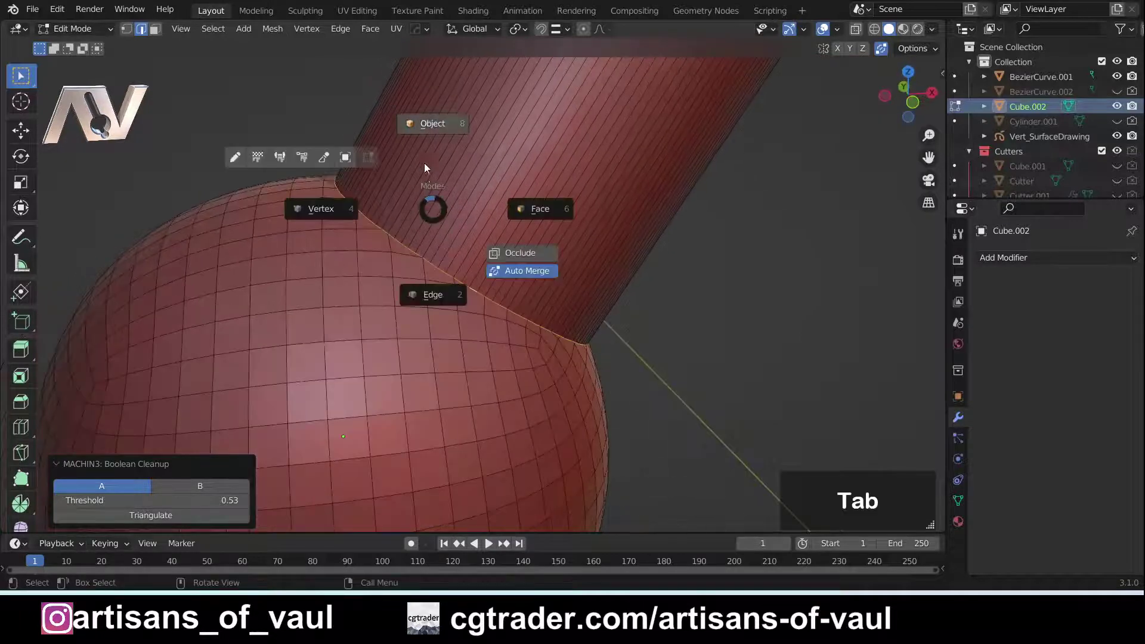
left_click(424, 163)
scroll(600, 345, "down", 4)
scroll(510, 277, "up", 3)
scroll(431, 337, "up", 3)
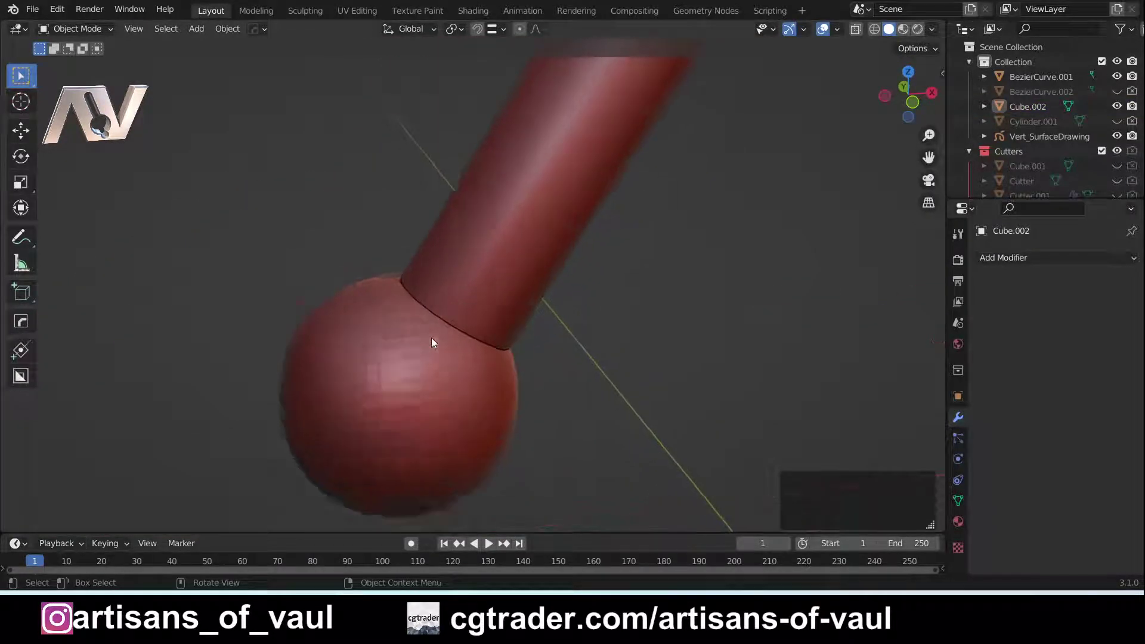
middle_click_drag(431, 337, 405, 327, "shift")
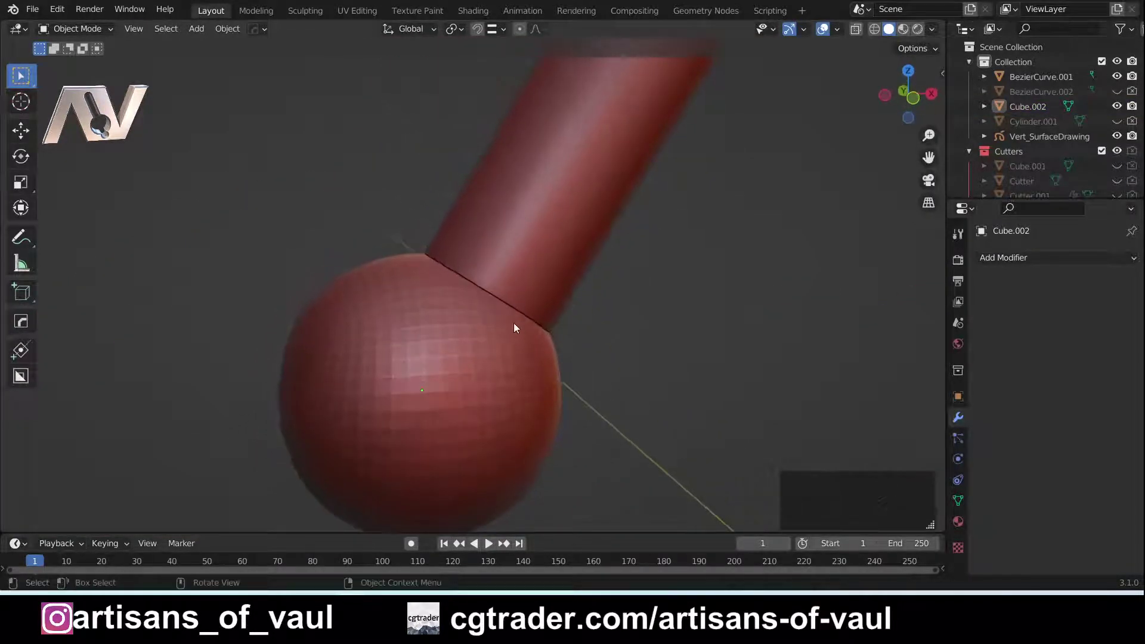
scroll(511, 321, "up", 3)
middle_click_drag(519, 319, 489, 328)
scroll(503, 319, "up", 2)
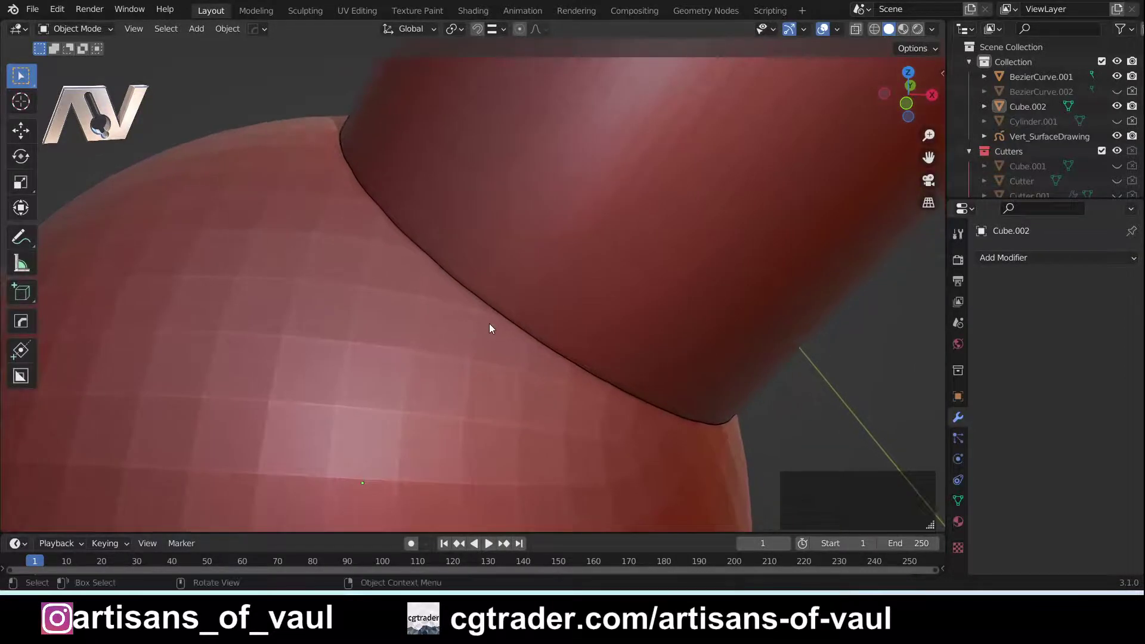
Return the united mesh to edge editing and check which MESHmachine tools are available for the intersection loop
key("Tab")
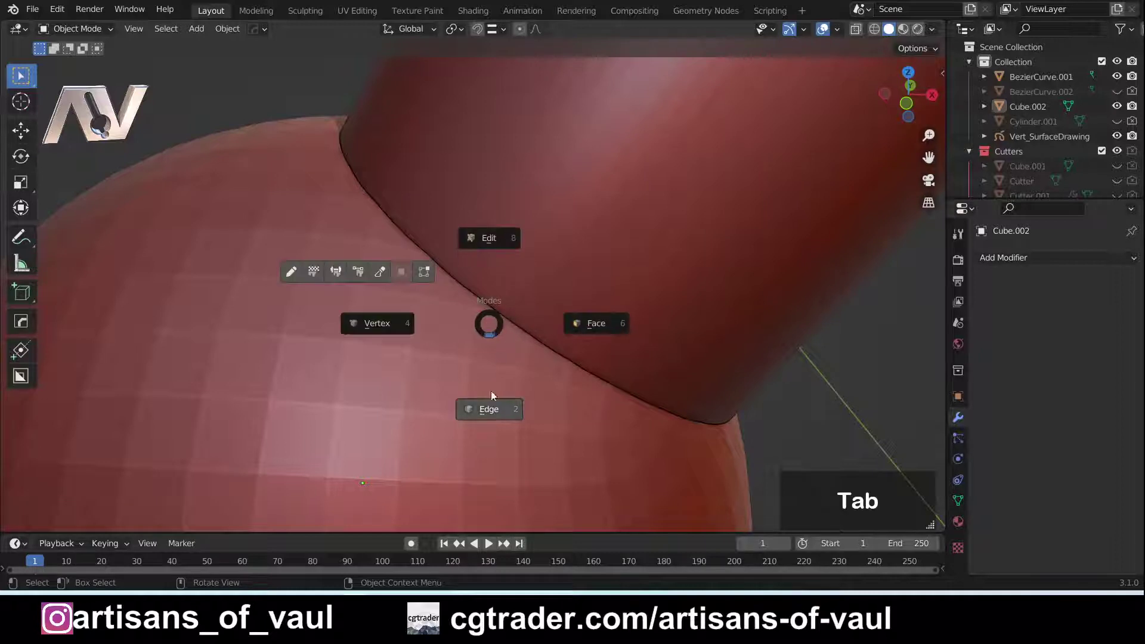
left_click(480, 410)
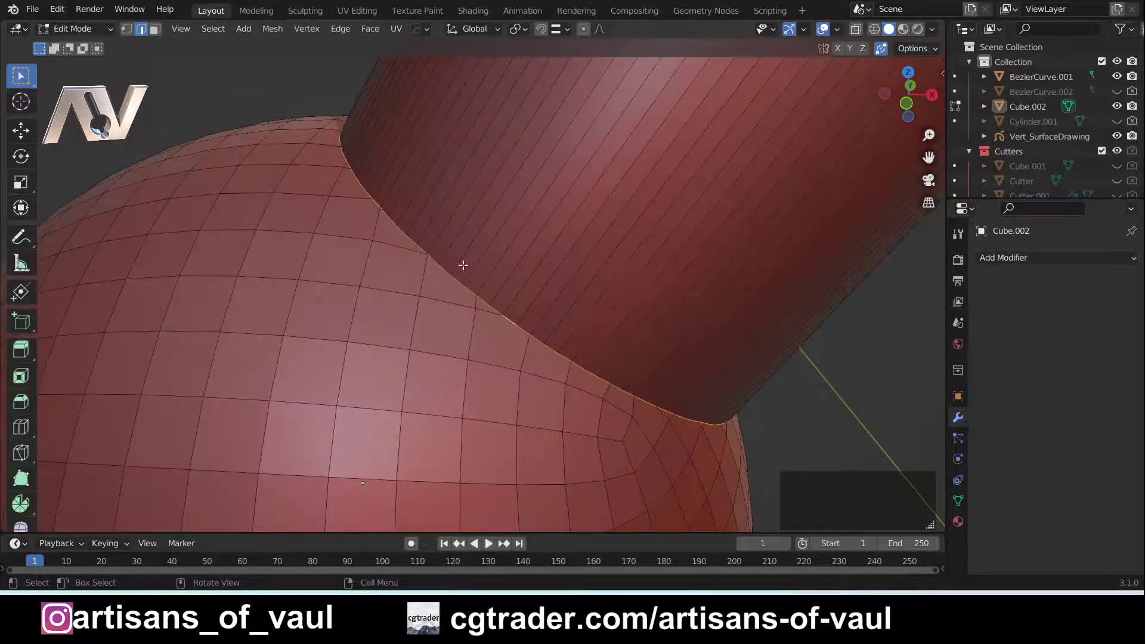
key("y")
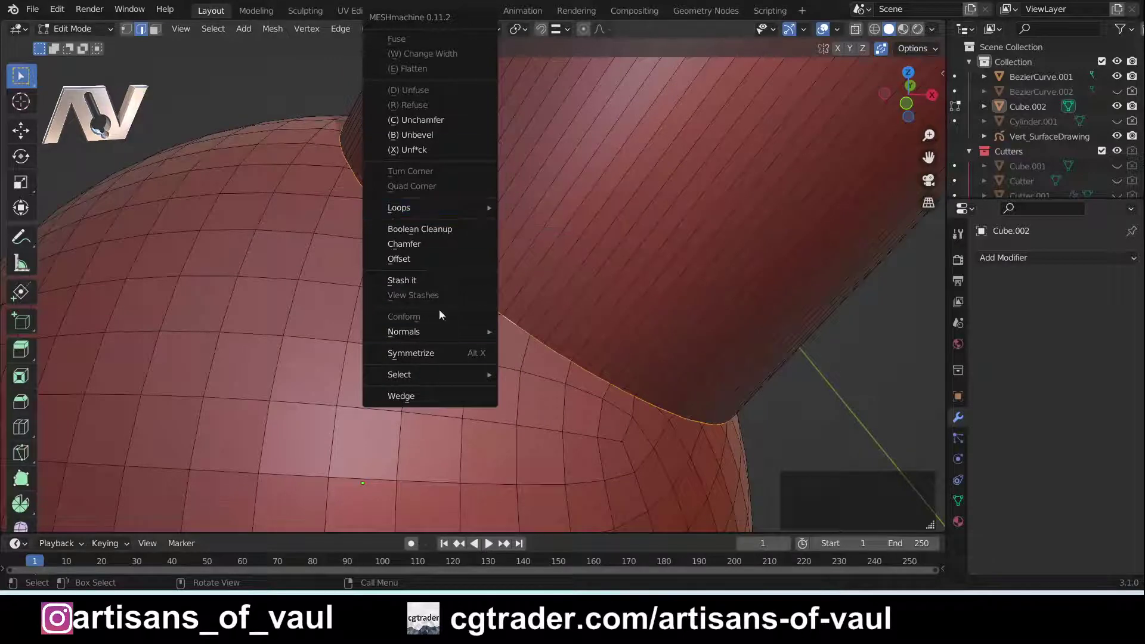
left_click(406, 399)
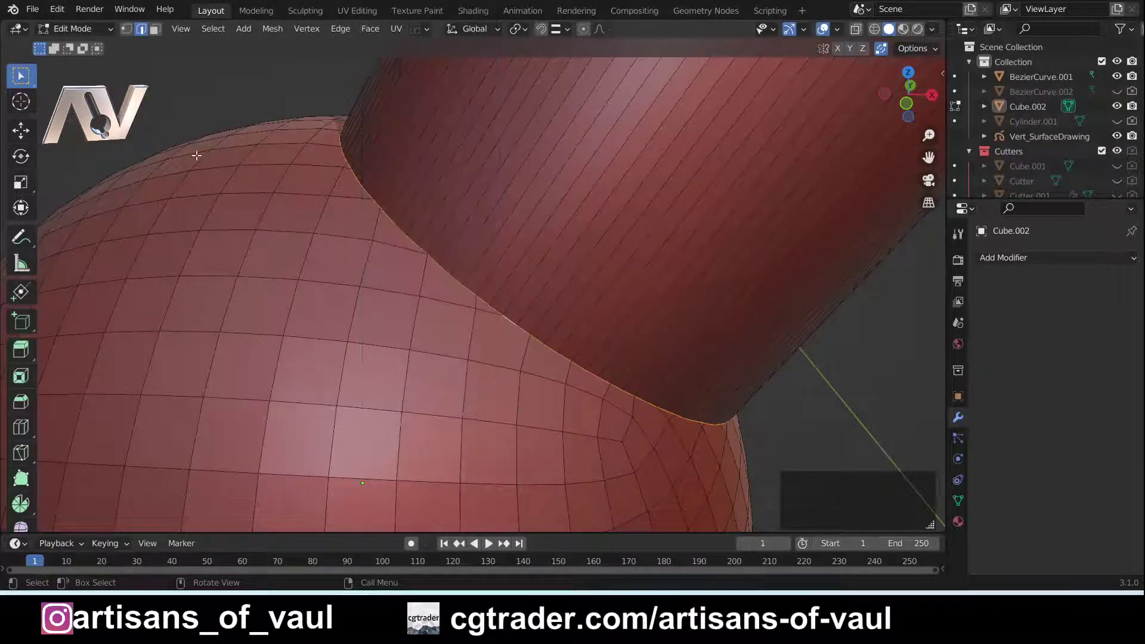
Enable the experimental features of the MESHmachine add-on in the Blender preferences
left_click(57, 9)
left_click(109, 223)
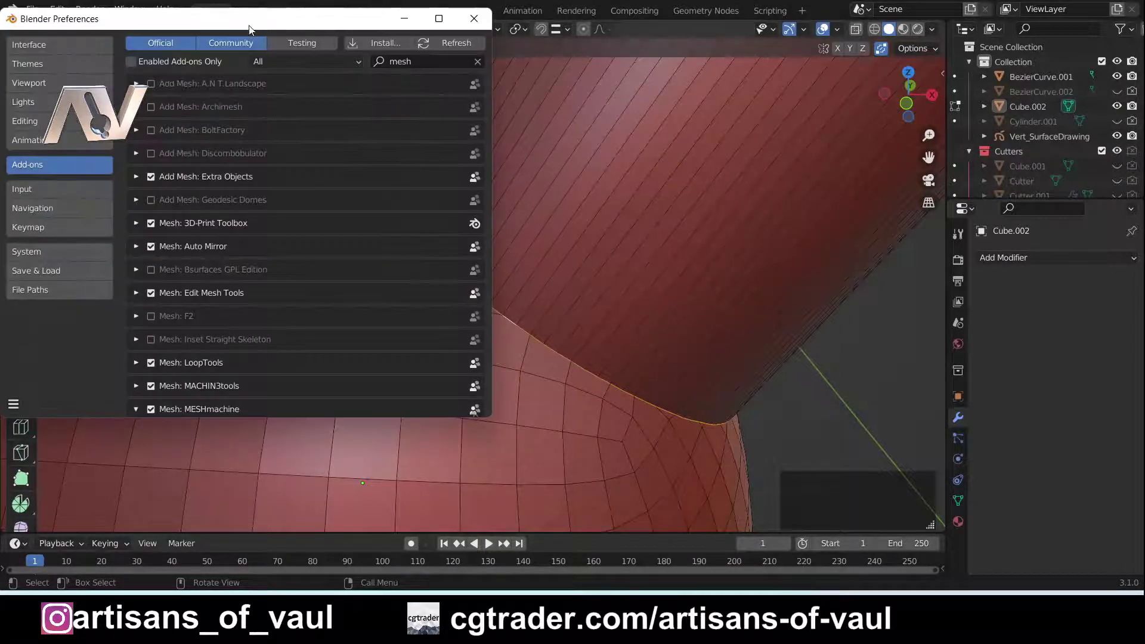
left_click_drag(239, 20, 341, 77)
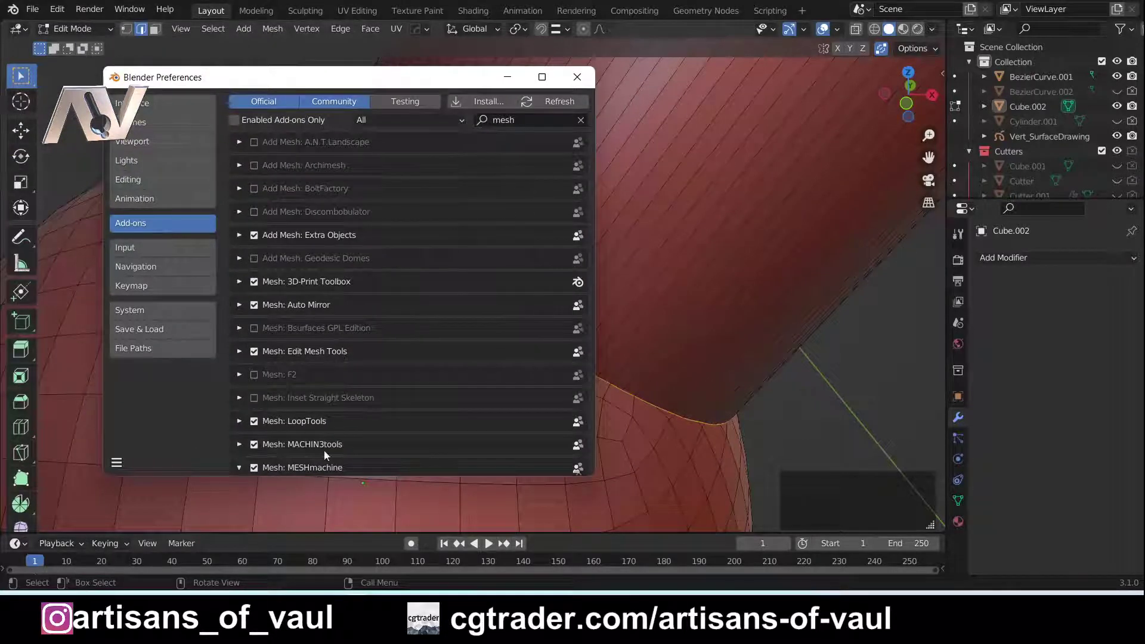
left_click(238, 467)
scroll(306, 421, "down", 10)
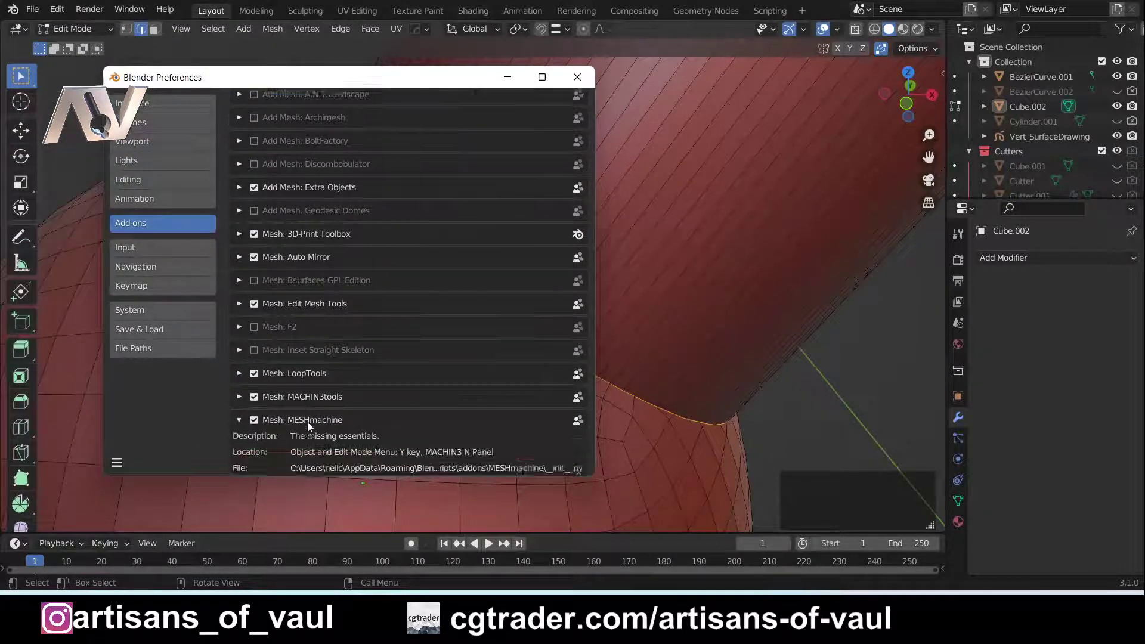
scroll(371, 233, "down", 4)
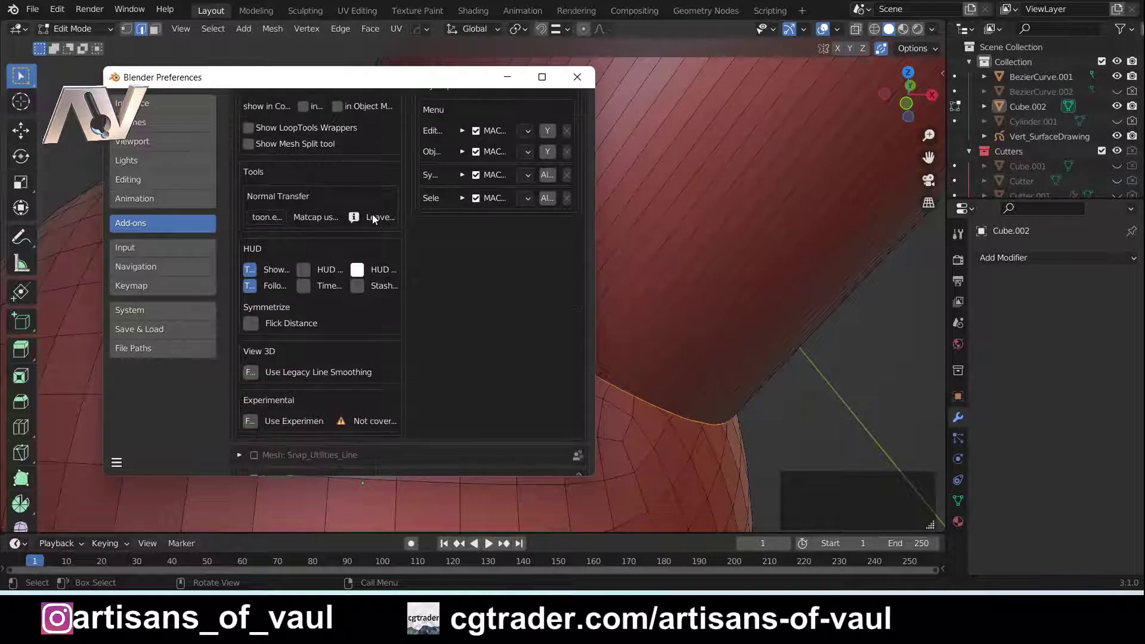
left_click(248, 419)
left_click(578, 79)
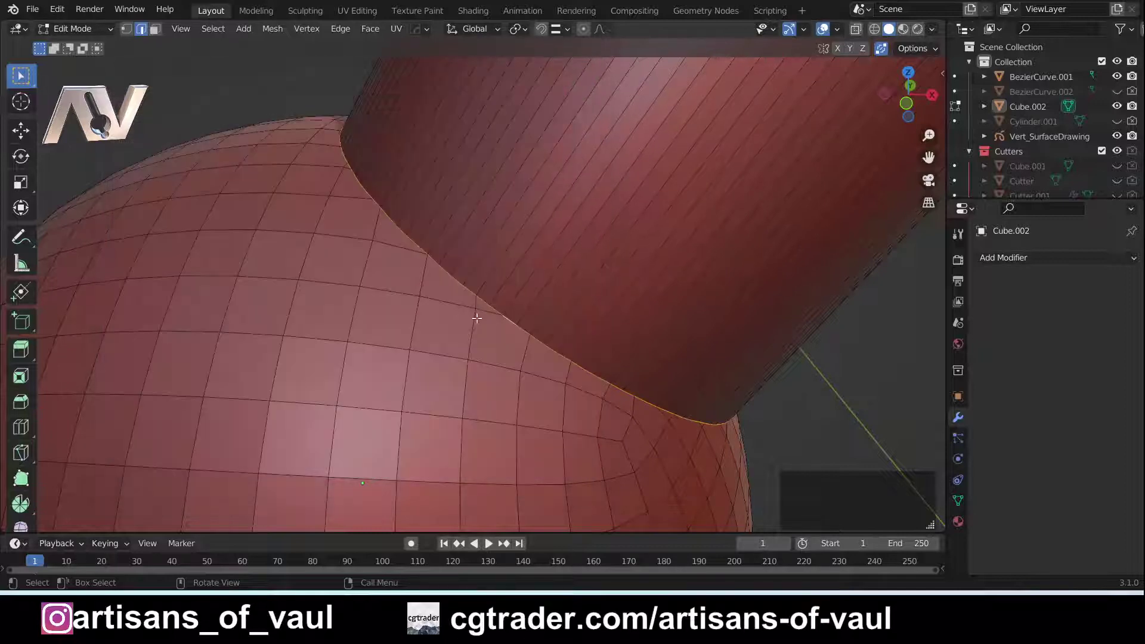
Run MESHmachine's Offset Cut on the intersection loop and set its width to 0.13
key("y")
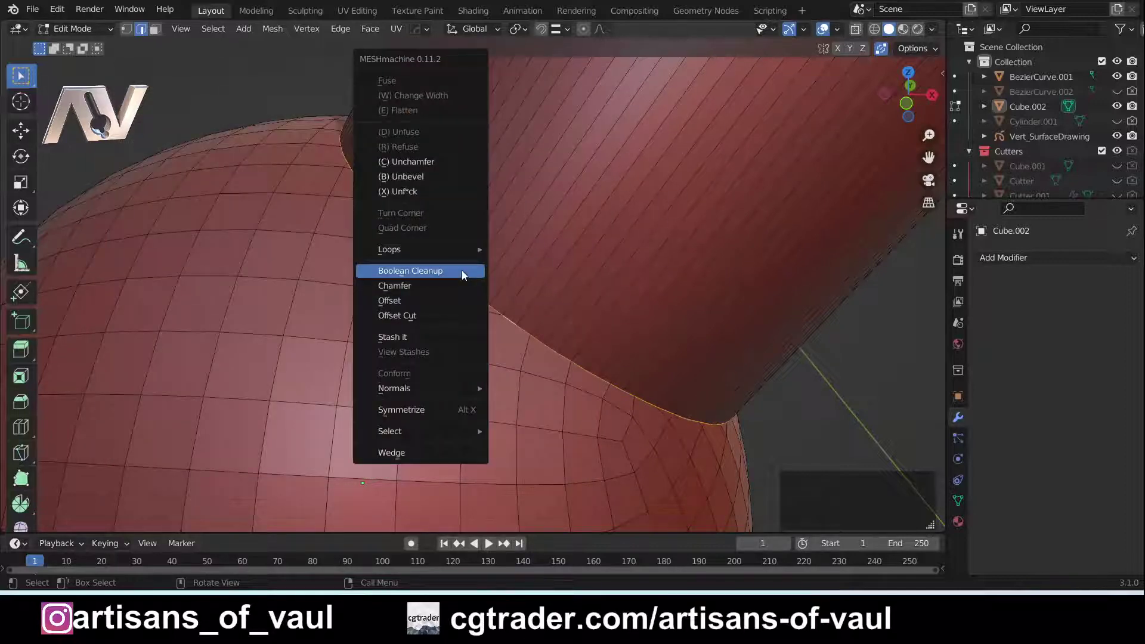
left_click(437, 316)
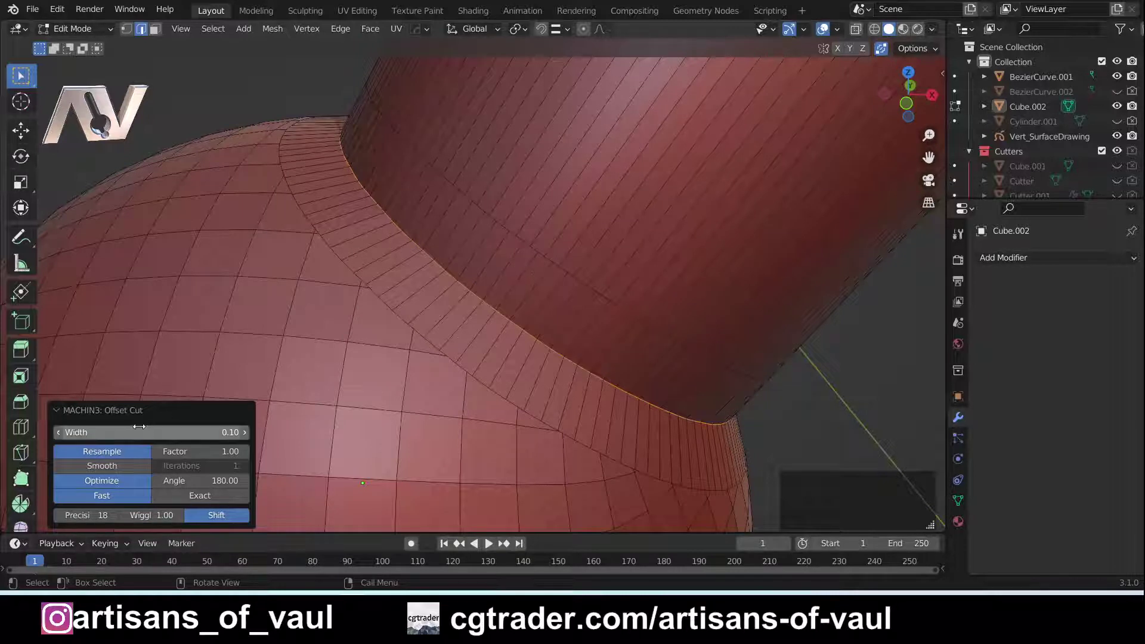
mouse_move(140, 432)
left_mouse_down()
mouse_move(157, 432)
mouse_move(123, 432)
mouse_move(183, 432)
mouse_move(157, 432)
left_mouse_up()
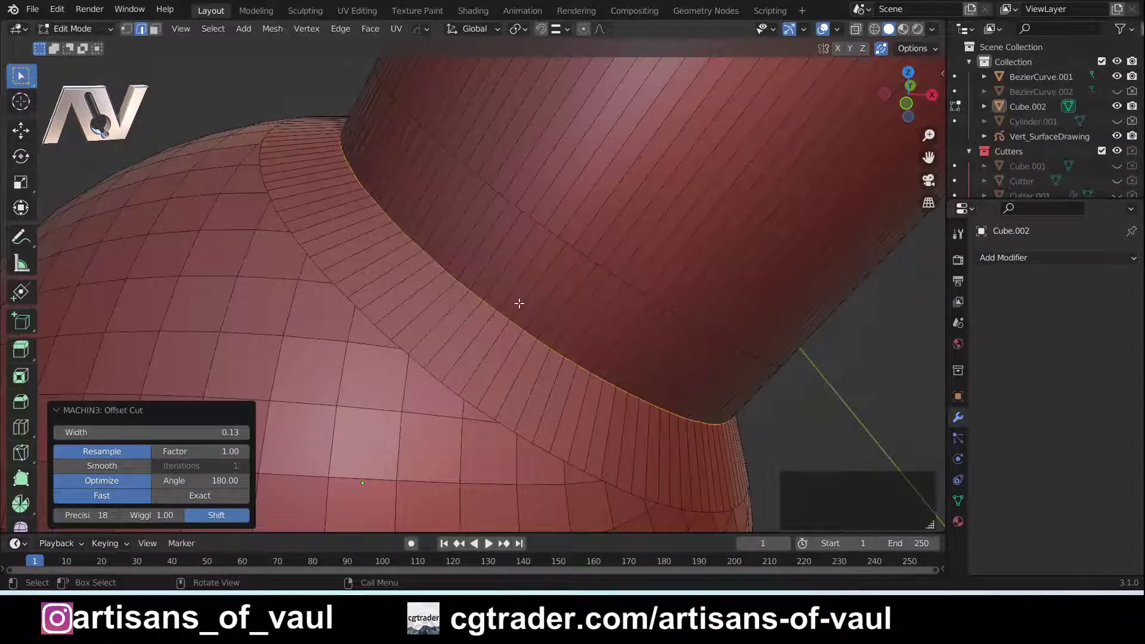
Try a four-segment bevel with Clamp Overlap on the offset-cut intersection loop
key("ctrl+b")
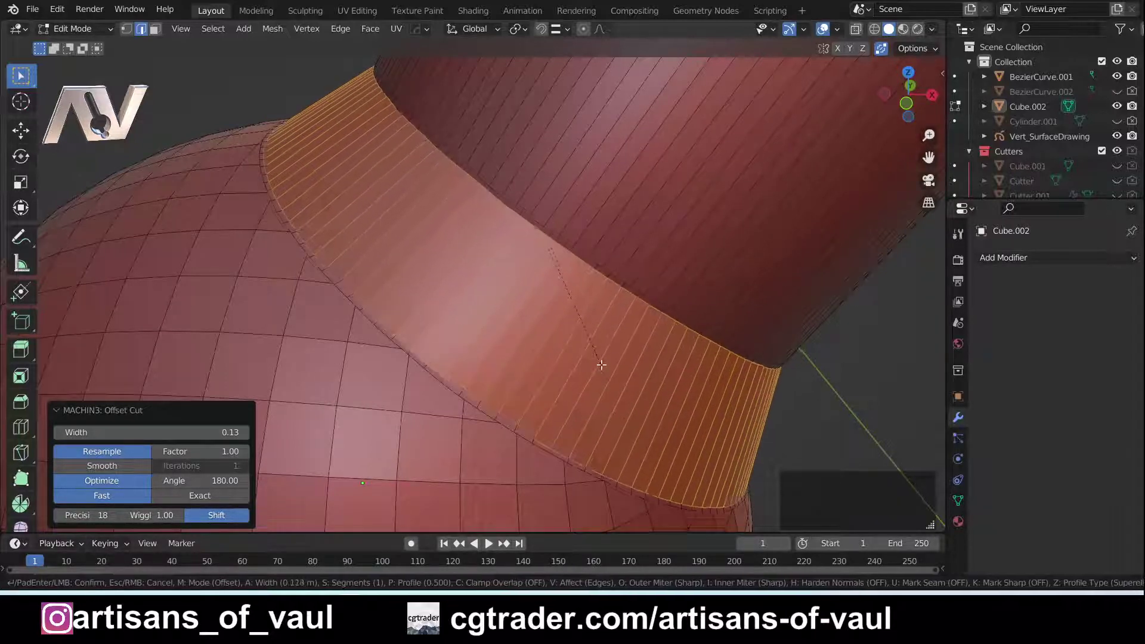
scroll(590, 351, "up", 3)
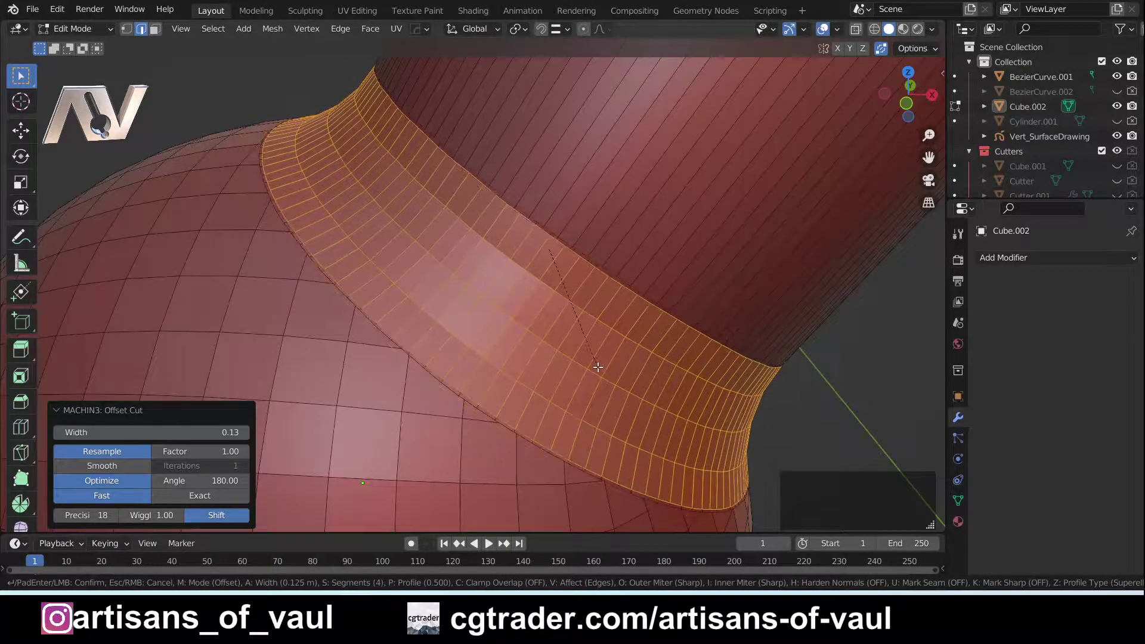
key("c")
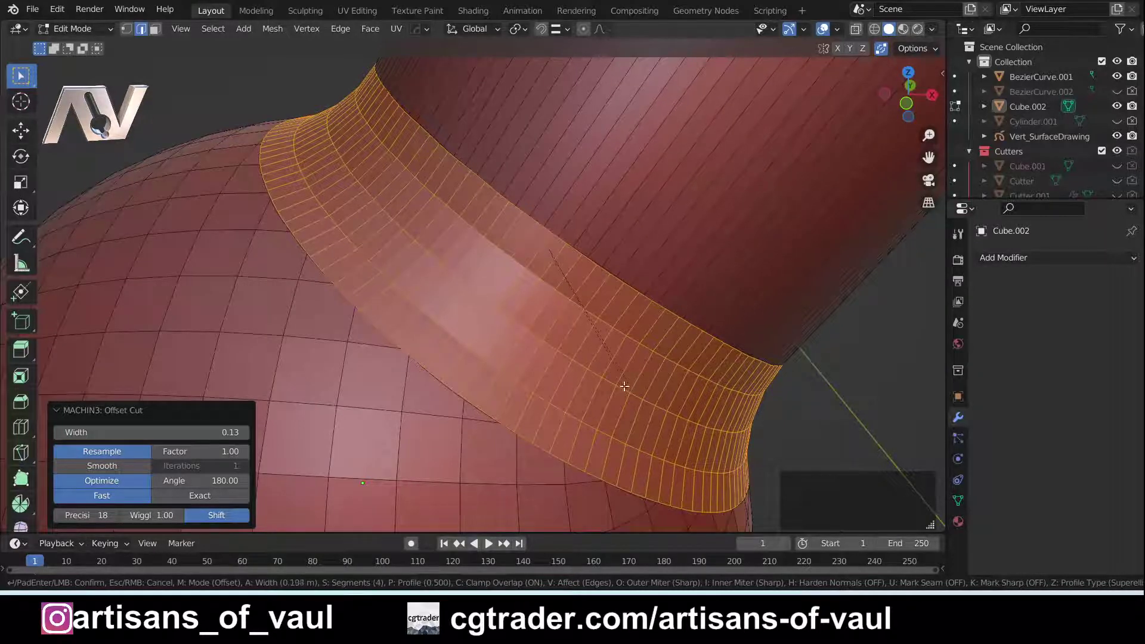
left_click(603, 370)
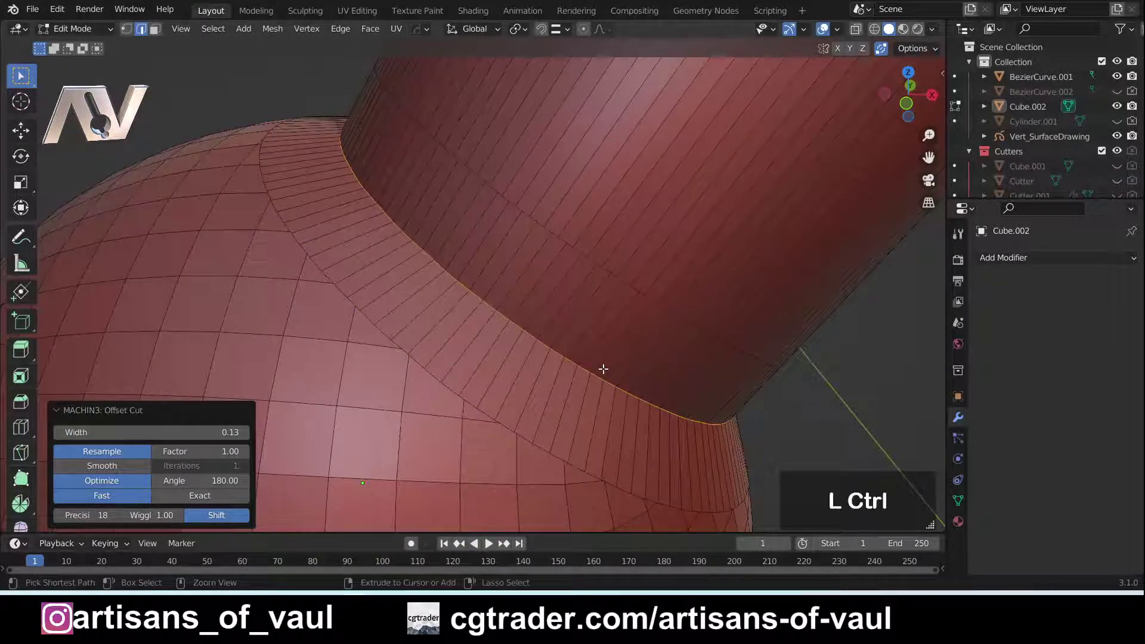
Undo the Offset Cut and try bevelling the intersection loop without it for comparison
key("ctrl+z")
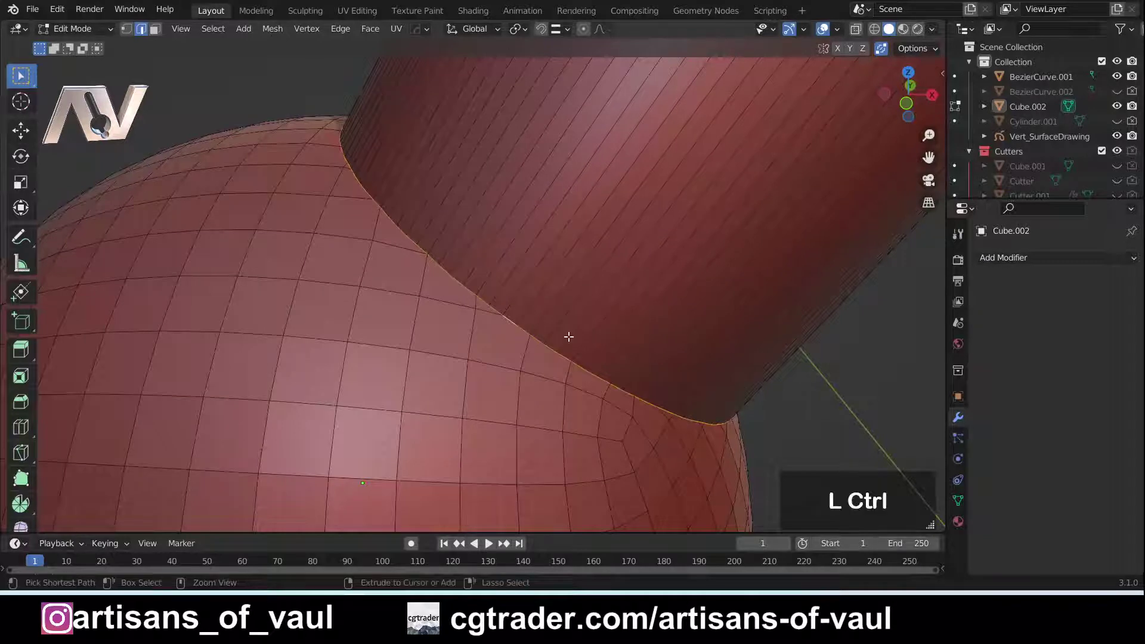
key("ctrl+b")
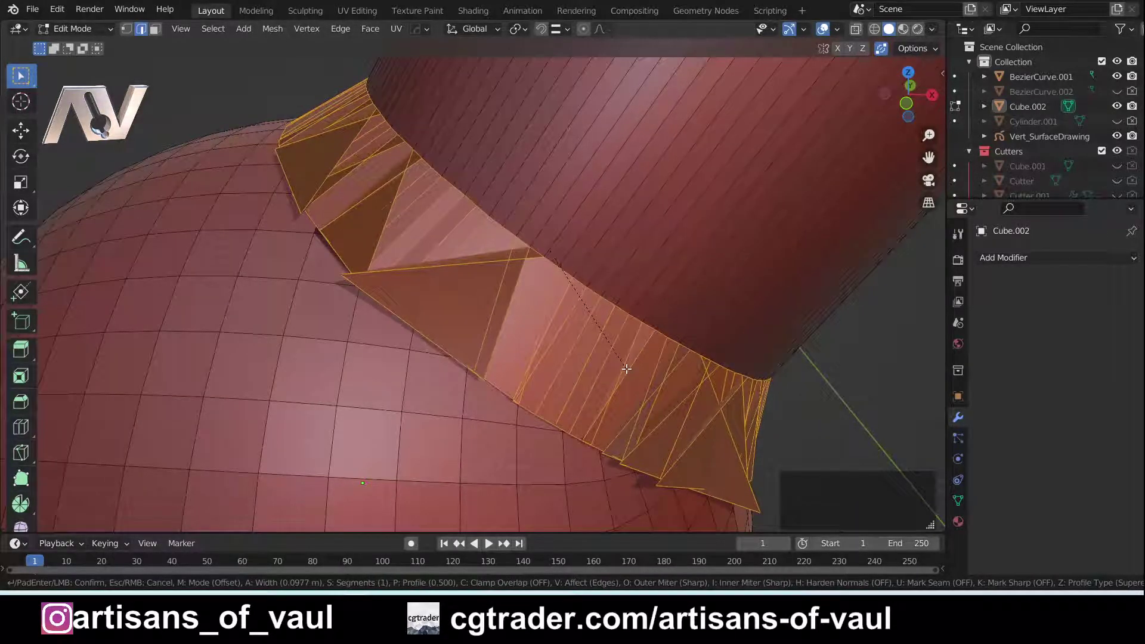
key("Escape")
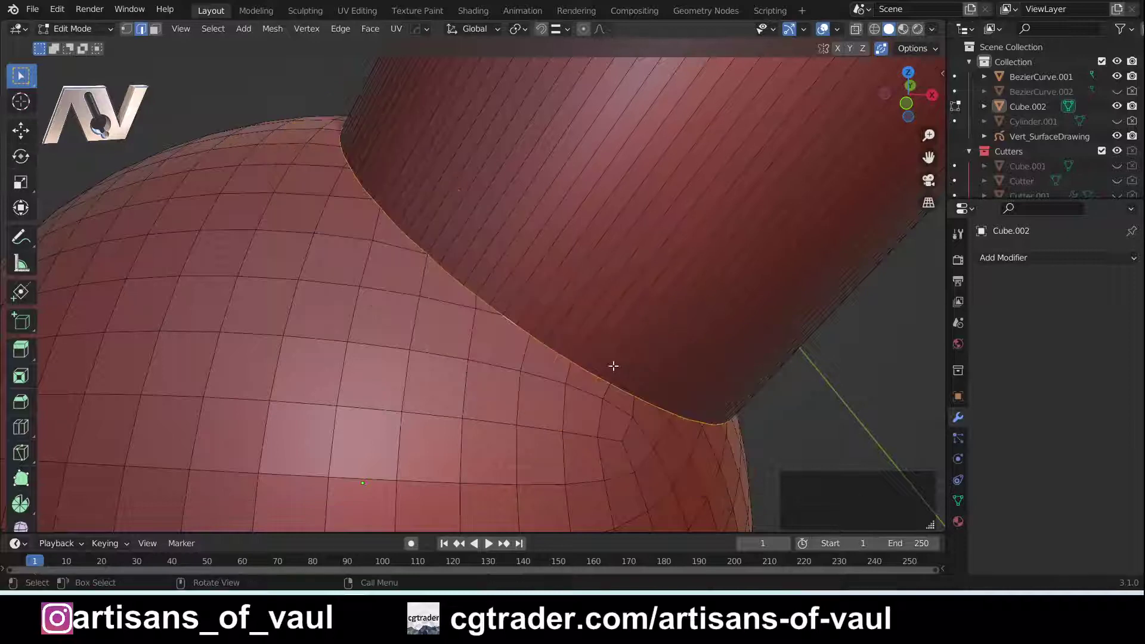
Apply MESHmachine's Offset Cut to the intersection loop at width 0.13 and bevel the loop about 0.147 m with 8 segments and Clamp Overlap on
right_click(509, 266)
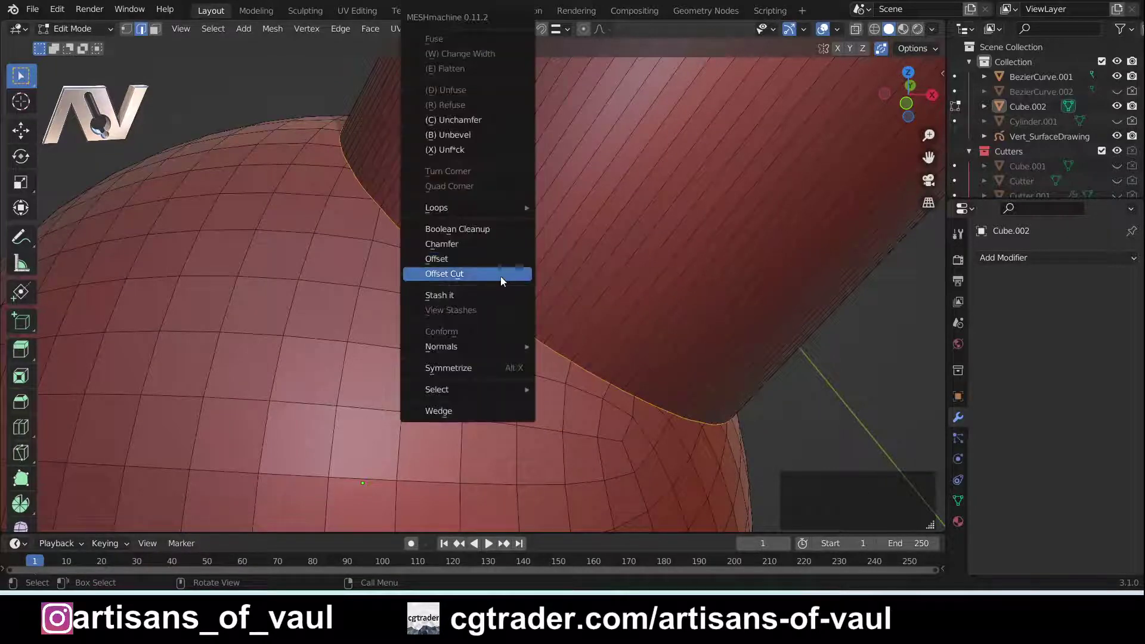
left_click(506, 273)
key("ctrl+b")
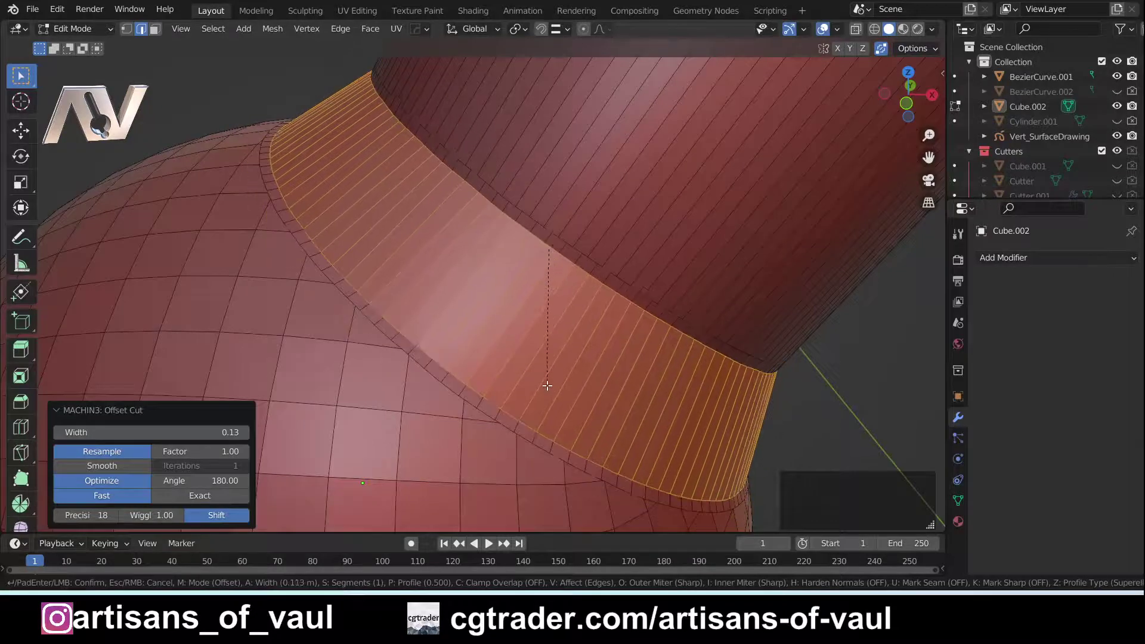
key("c")
scroll(549, 388, "up", 4)
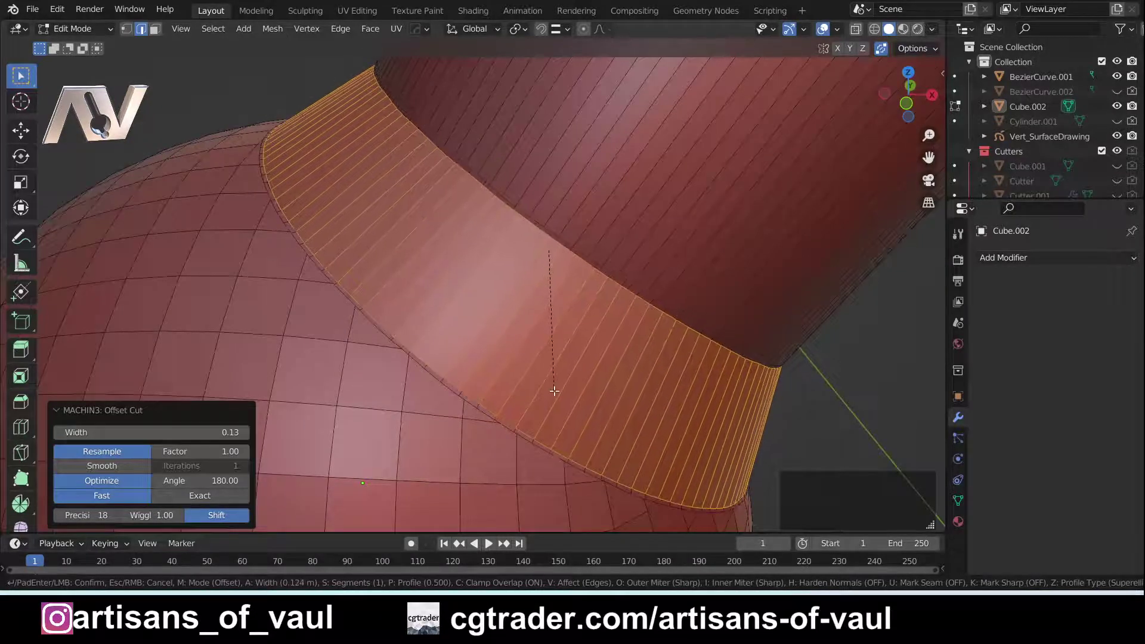
scroll(554, 391, "up", 3)
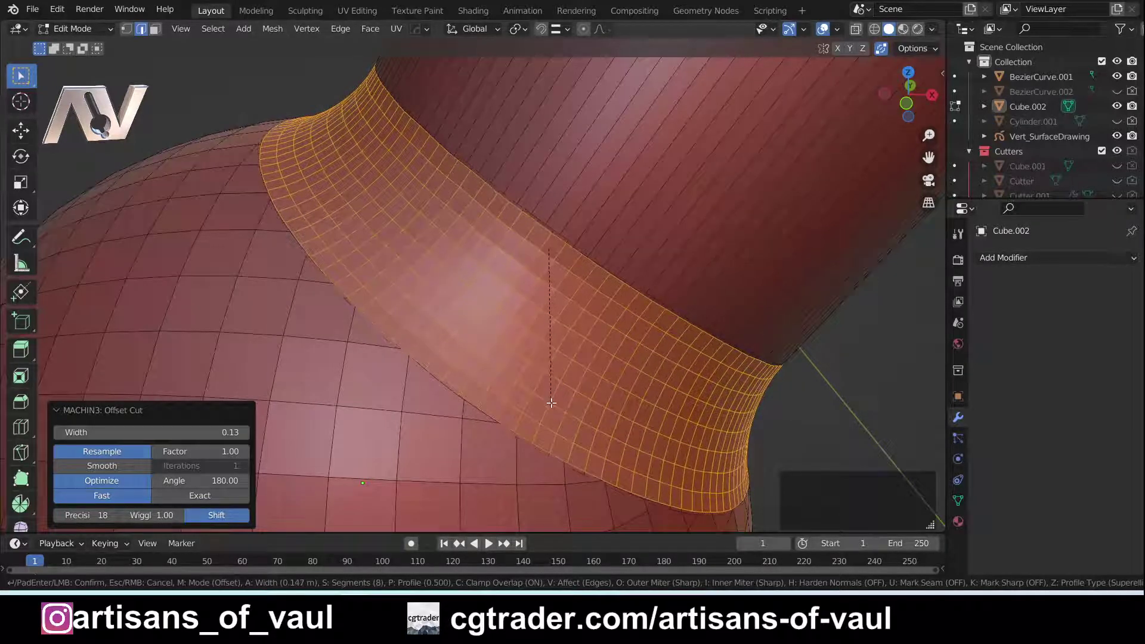
left_click(551, 403)
Switch to object mode and examine the shading of the bevelled junction between the sphere and the cylinder
scroll(549, 402, "down", 4)
key("Tab")
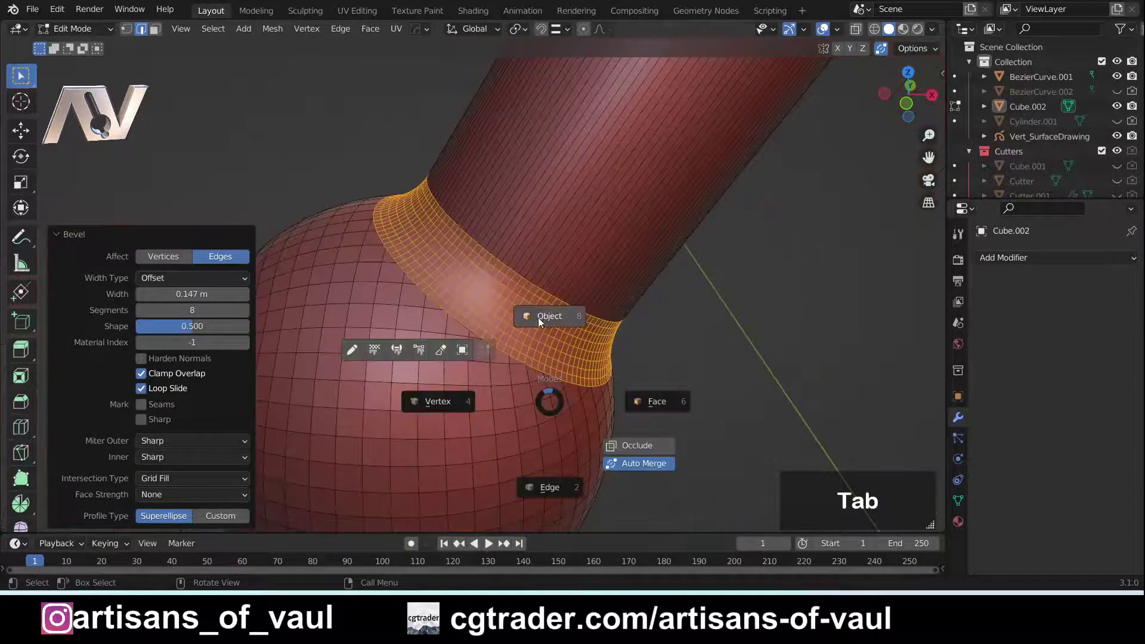
scroll(535, 331, "down", 3)
middle_click_drag(575, 397, 557, 312)
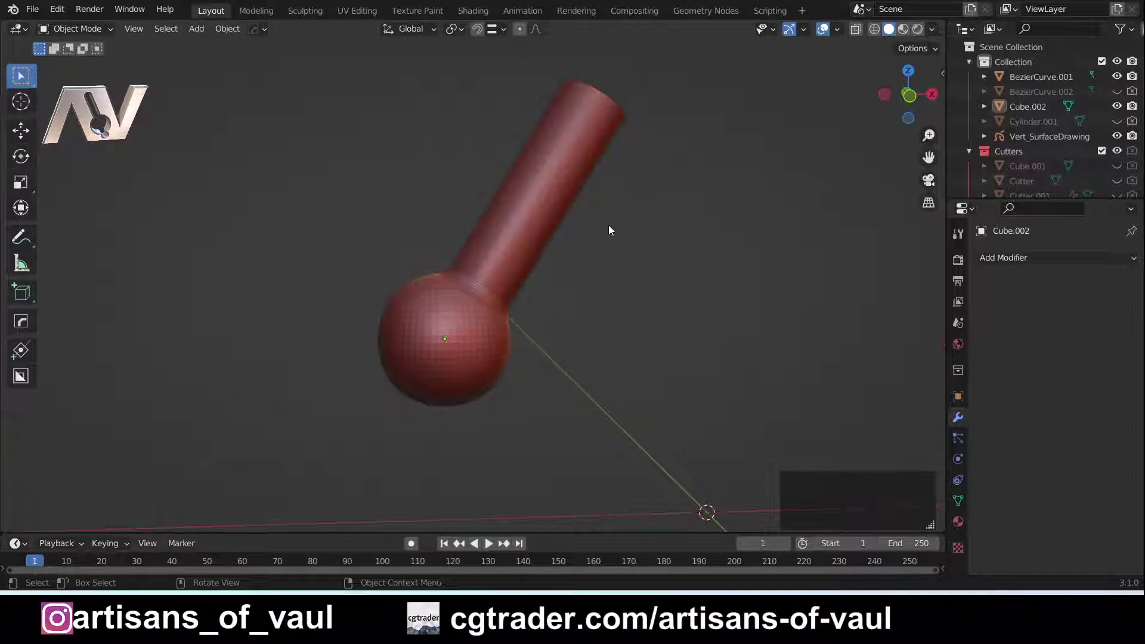
scroll(608, 230, "up", 3)
scroll(509, 299, "down", 3)
middle_click_drag(509, 299, 360, 286)
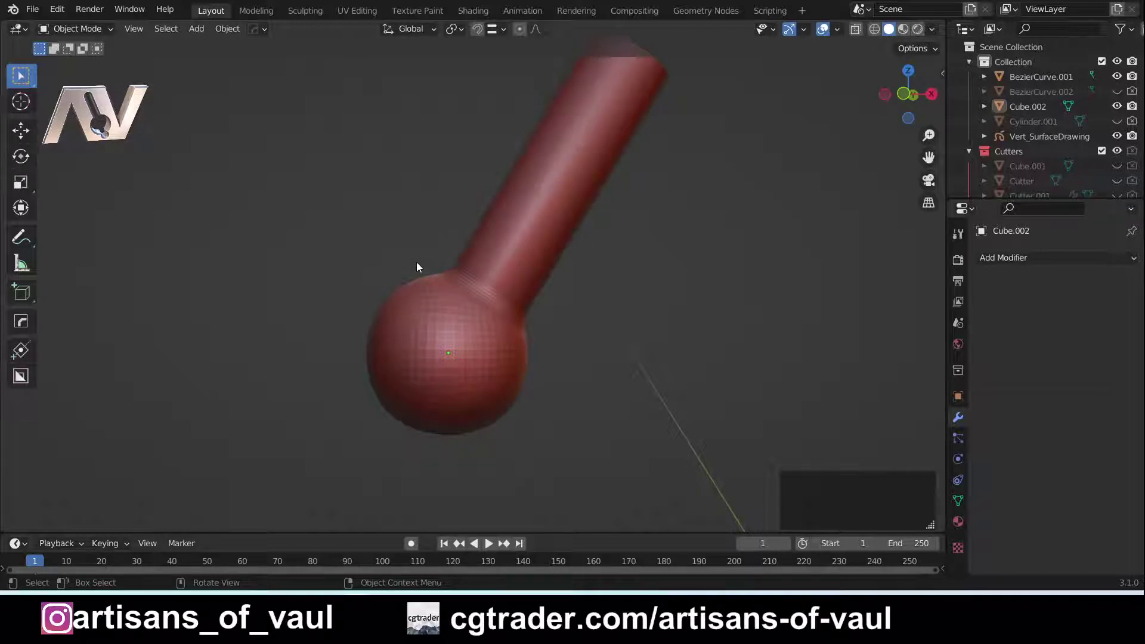
scroll(572, 321, "down", 2)
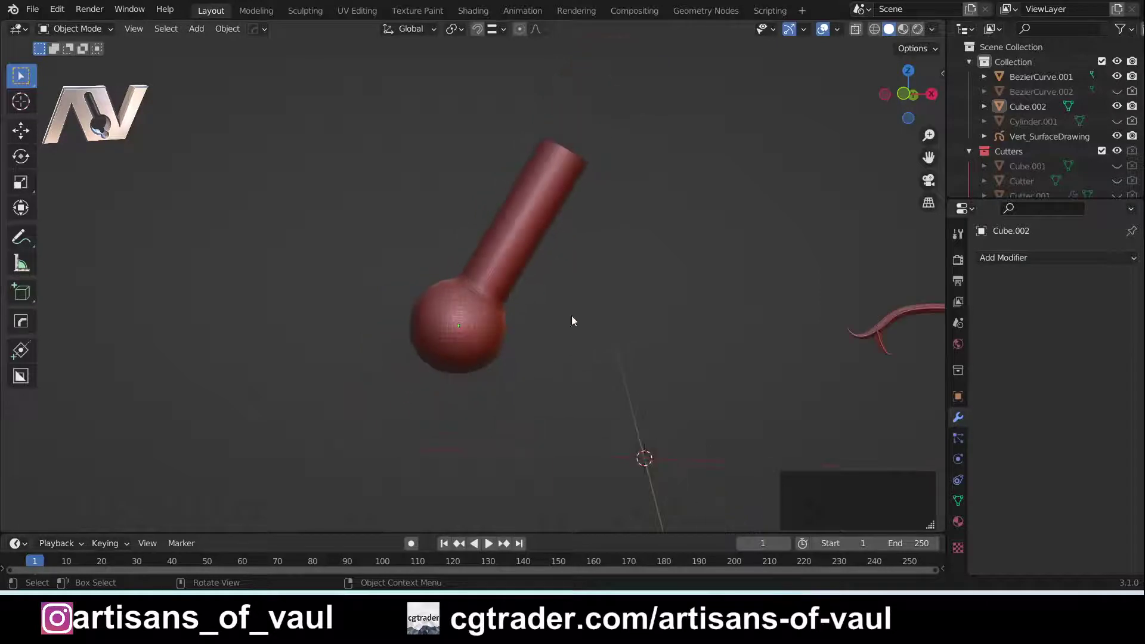
scroll(439, 296, "up", 3)
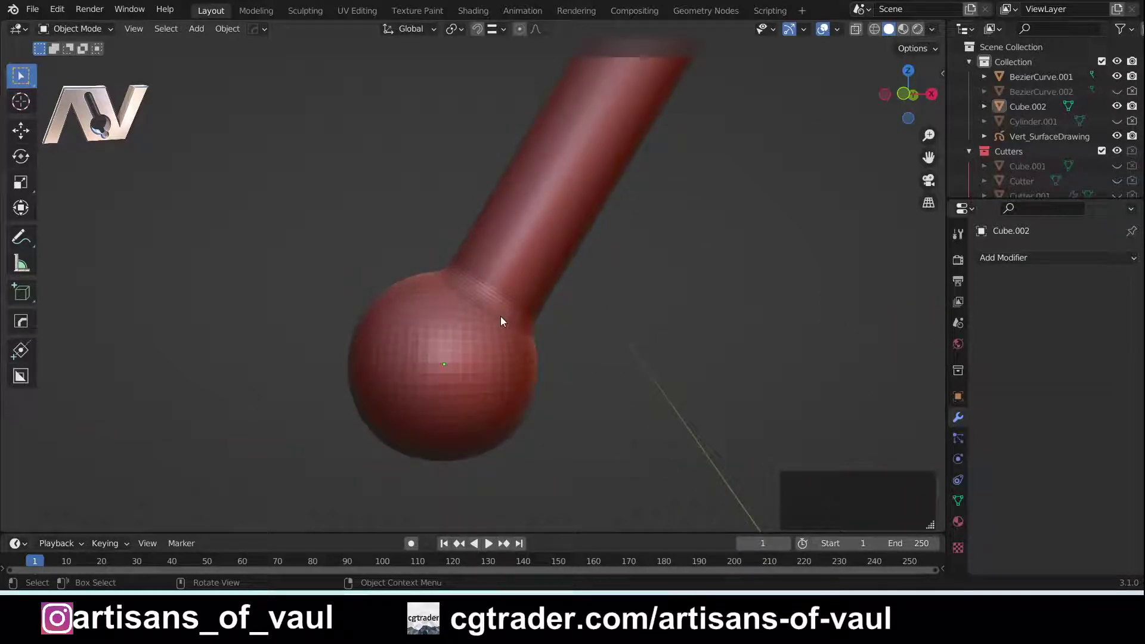